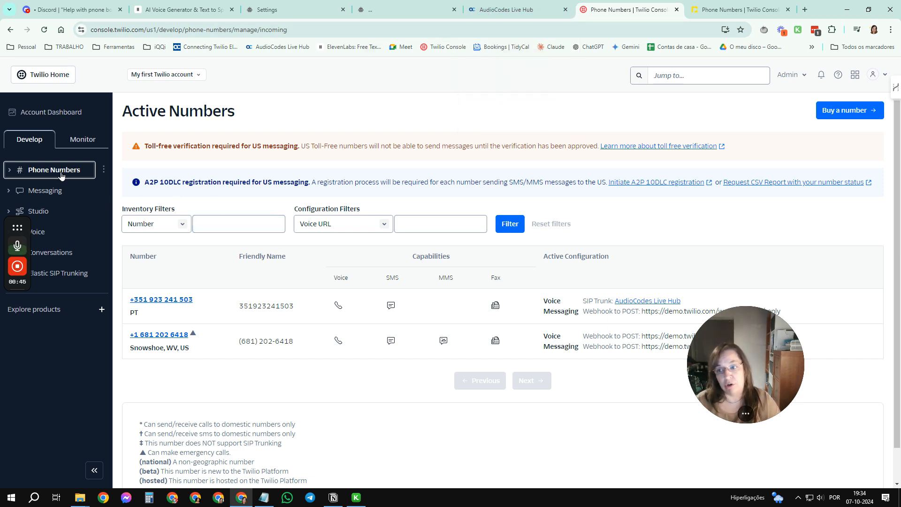
Expand and then collapse the Phone Numbers section in the Twilio Console sidebar
{"action": "left_click", "coordinate": [61, 175]}
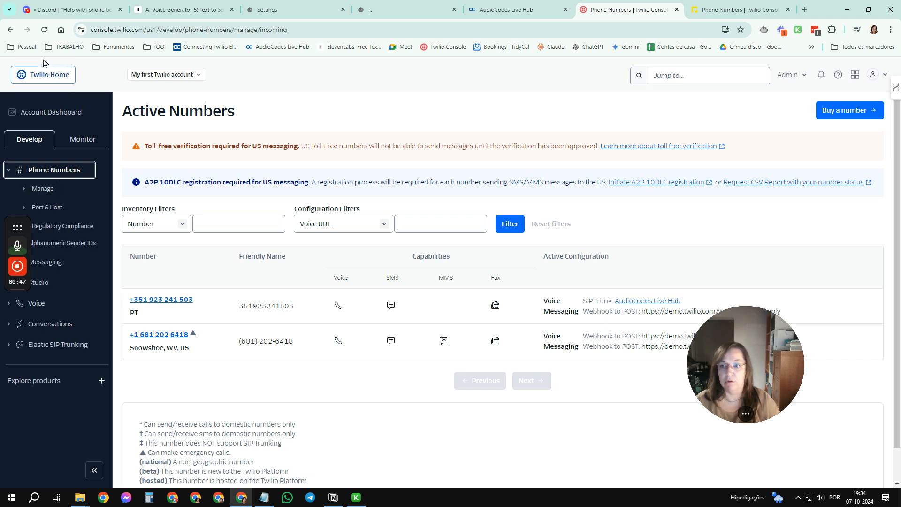
{"action": "left_click", "coordinate": [69, 177]}
Search Twilio's Buy a Number page for Portugal numbers, then switch to Live Hub
{"action": "left_click", "coordinate": [69, 181]}
{"action": "left_click", "coordinate": [62, 189]}
{"action": "left_click", "coordinate": [62, 233]}
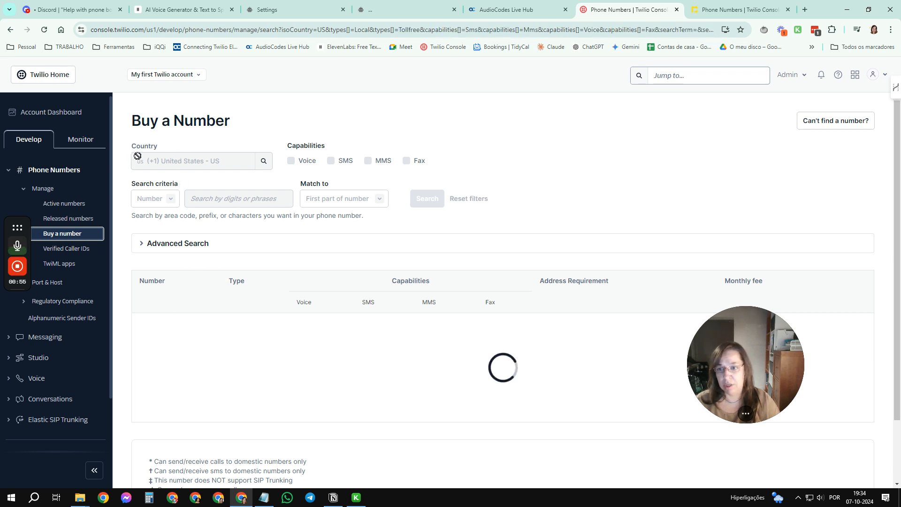
{"action": "left_click", "coordinate": [197, 160]}
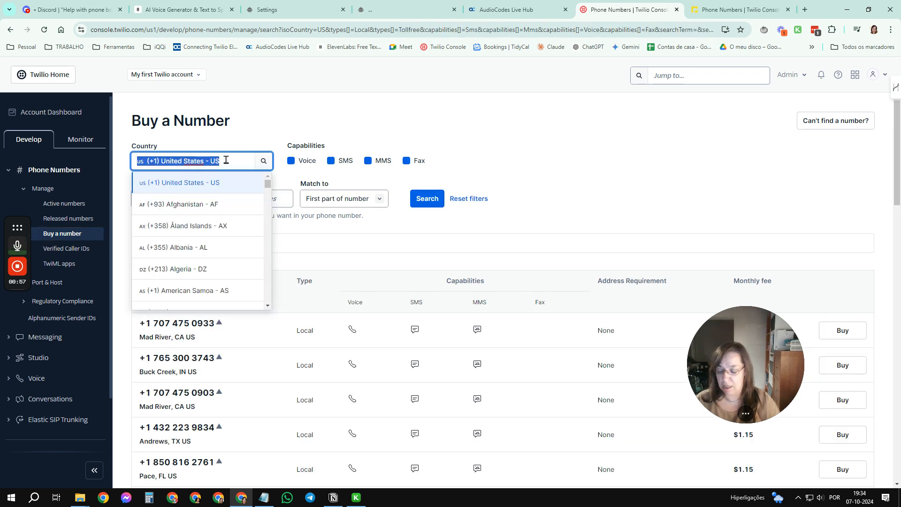
{"action": "type", "text": "po"}
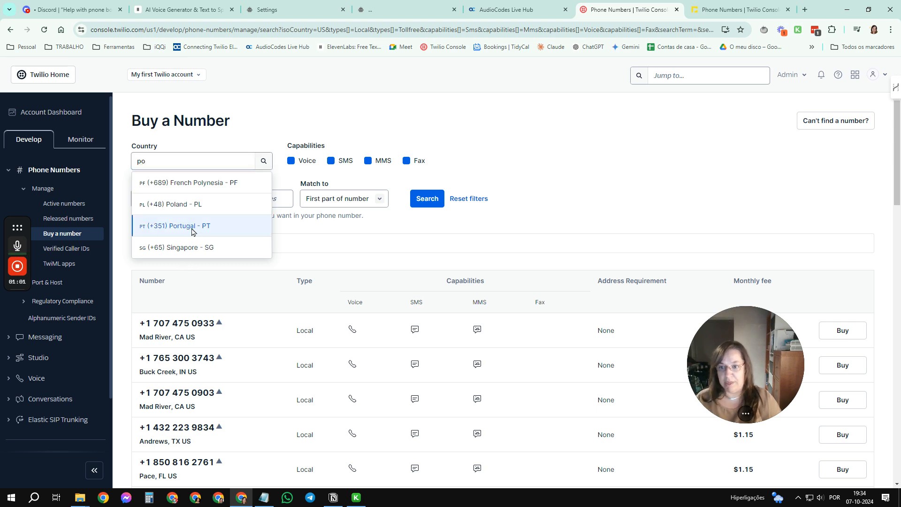
{"action": "left_click", "coordinate": [218, 227]}
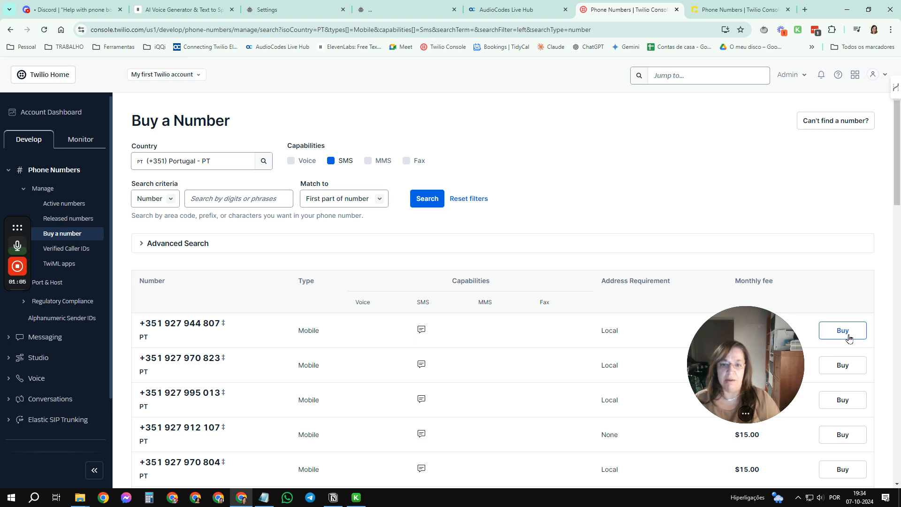
{"action": "left_click", "coordinate": [499, 8]}
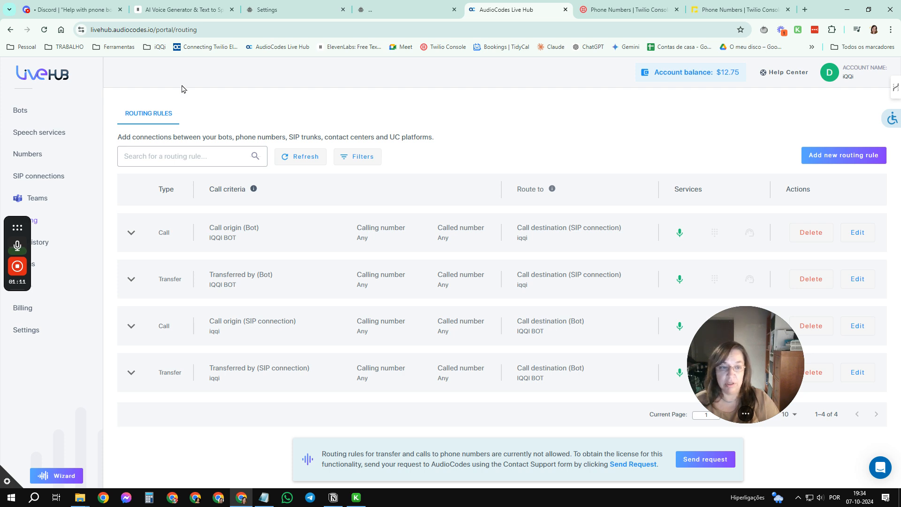
Start a new Live Hub SIP connection, then discard it unsaved
{"action": "left_click", "coordinate": [34, 181]}
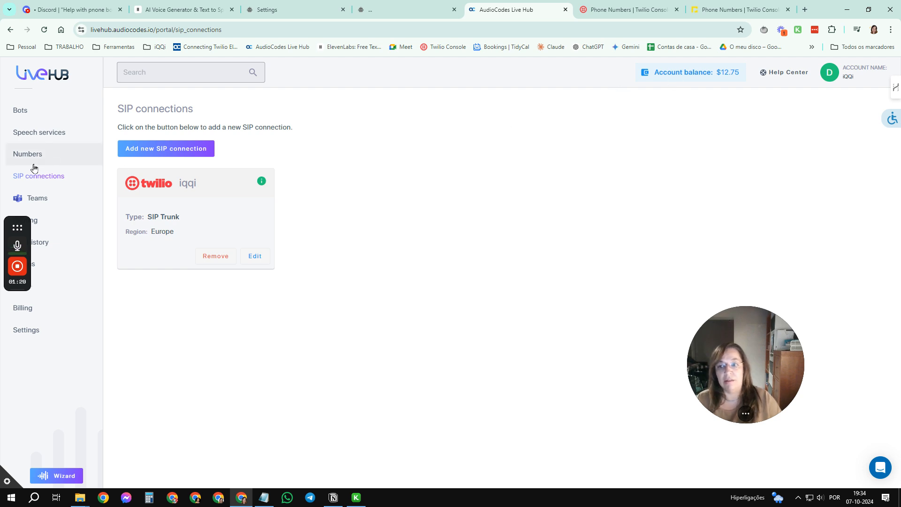
{"action": "left_click", "coordinate": [179, 150]}
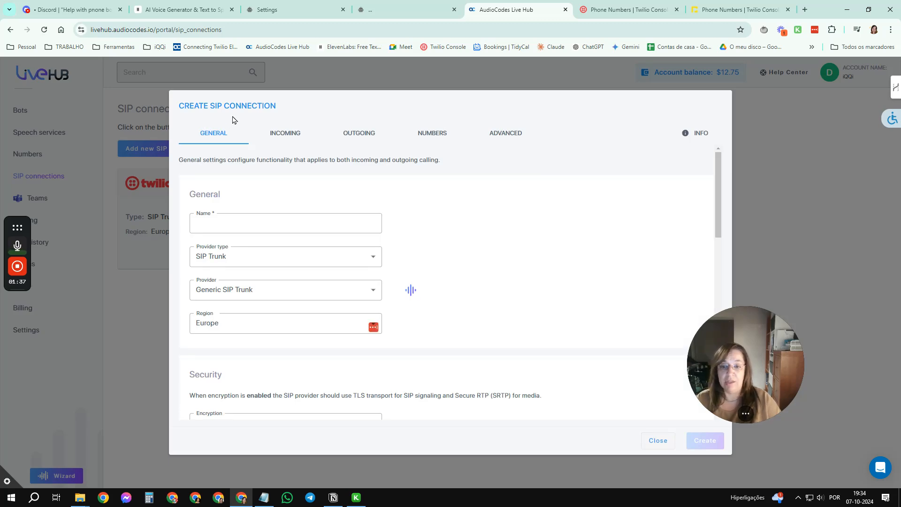
{"action": "left_click", "coordinate": [655, 441]}
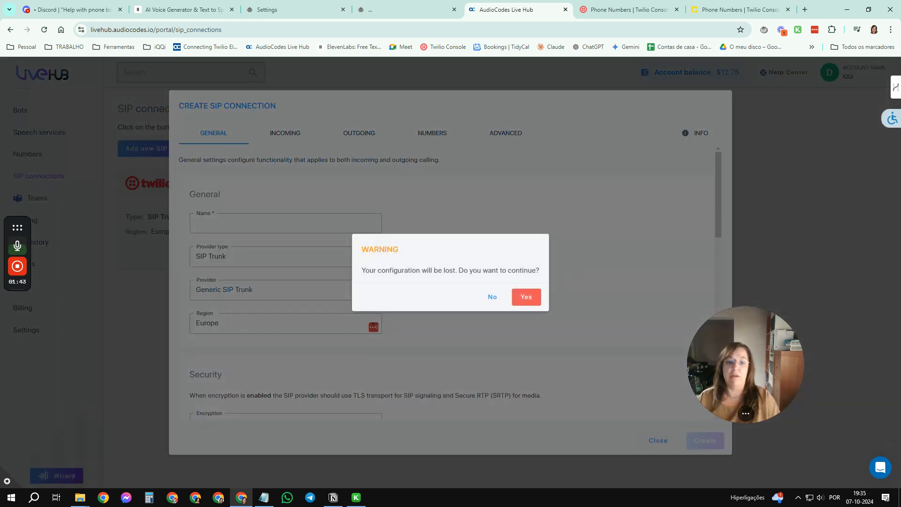
{"action": "left_click", "coordinate": [526, 296]}
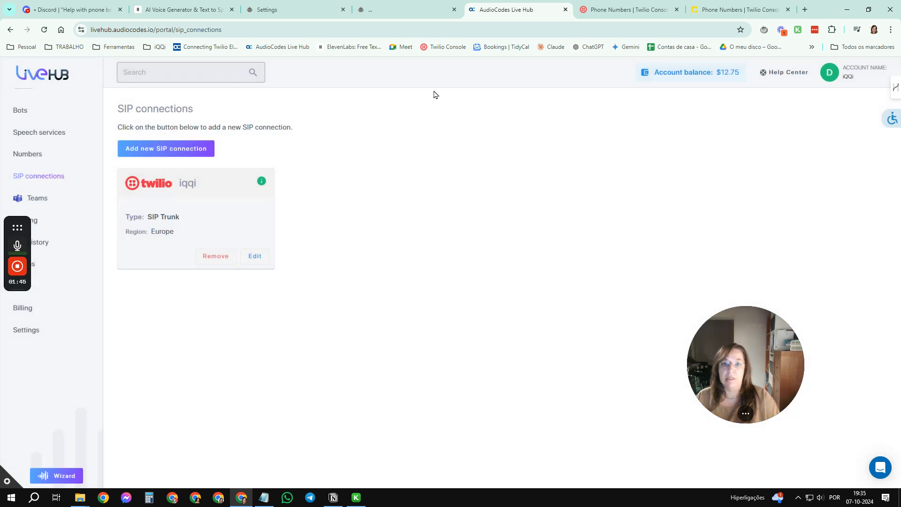
{"action": "left_click", "coordinate": [806, 14]}
Open and read the 'Connecting Twilio Elastic SIP Trunking to Live Hub' guide
{"action": "left_click", "coordinate": [225, 46]}
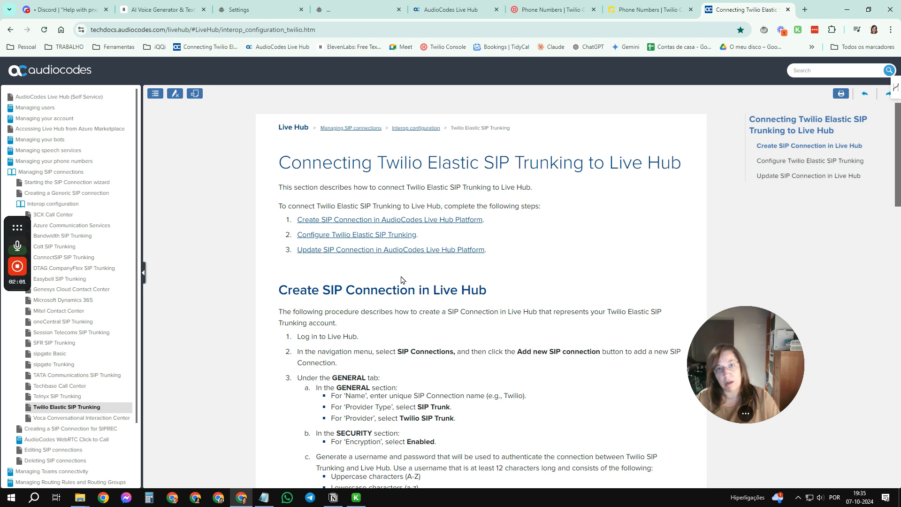
{"action": "scroll", "coordinate": [402, 281], "scroll_direction": "down", "scroll_amount": 12}
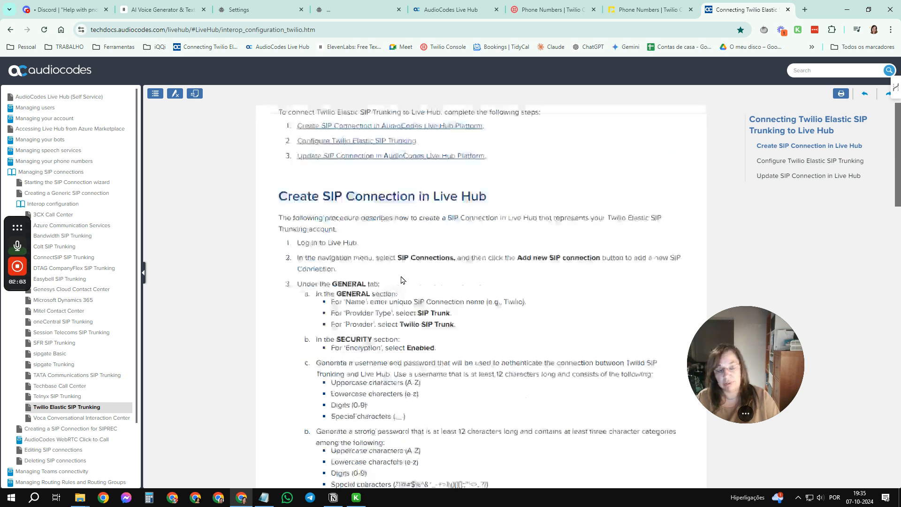
{"action": "scroll", "coordinate": [399, 280], "scroll_direction": "down", "scroll_amount": 2}
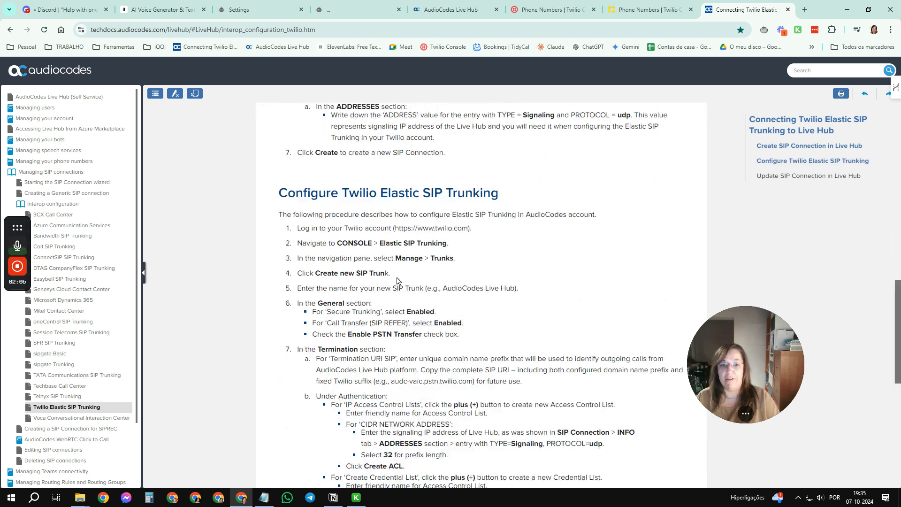
{"action": "left_click_drag", "start_coordinate": [345, 194], "coordinate": [514, 199]}
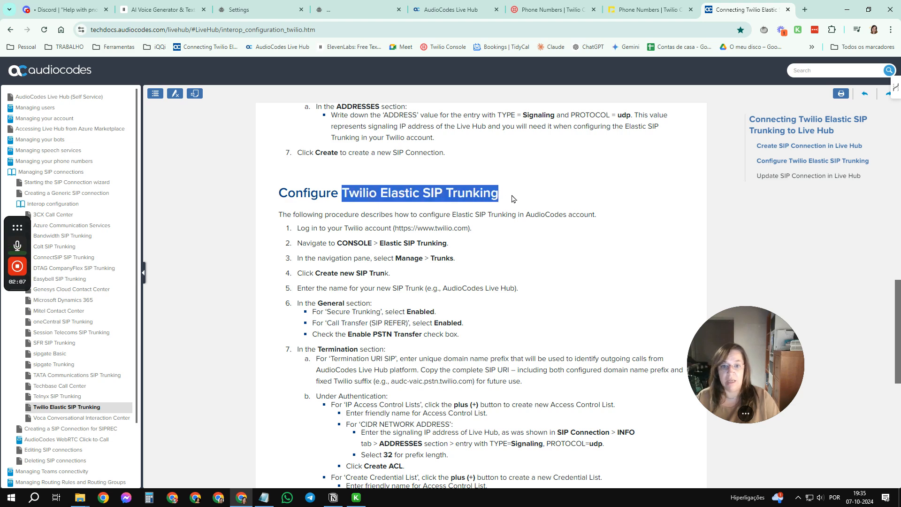
{"action": "scroll", "coordinate": [354, 324], "scroll_direction": "down", "scroll_amount": 8}
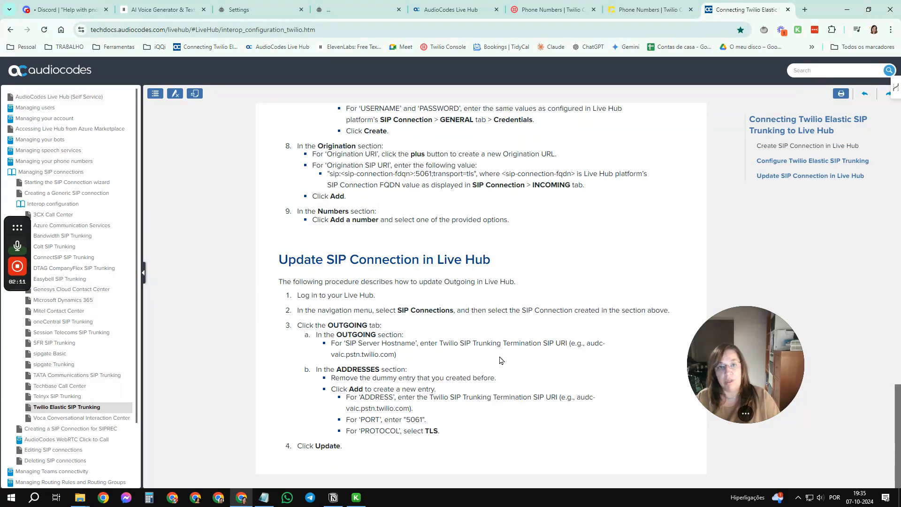
{"action": "scroll", "coordinate": [468, 337], "scroll_direction": "up", "scroll_amount": 8}
{"action": "scroll", "coordinate": [468, 337], "scroll_direction": "up", "scroll_amount": 10}
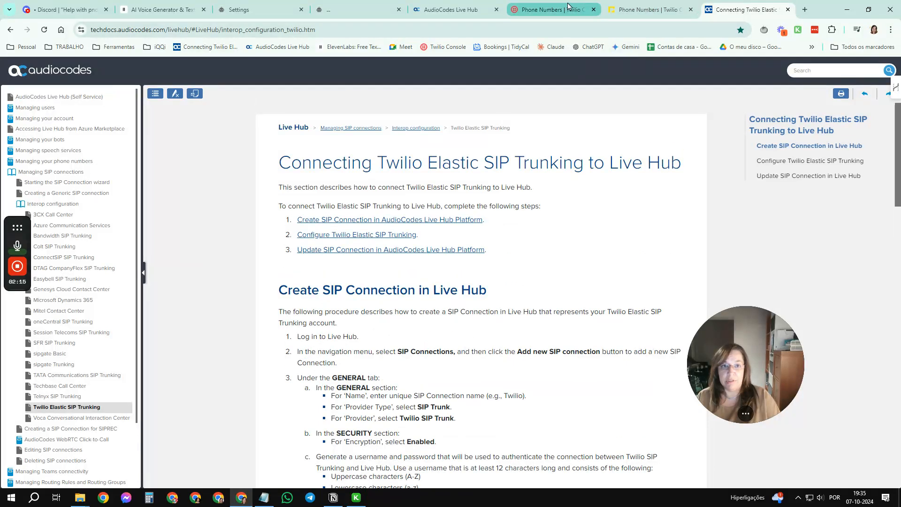
{"action": "left_click", "coordinate": [546, 7]}
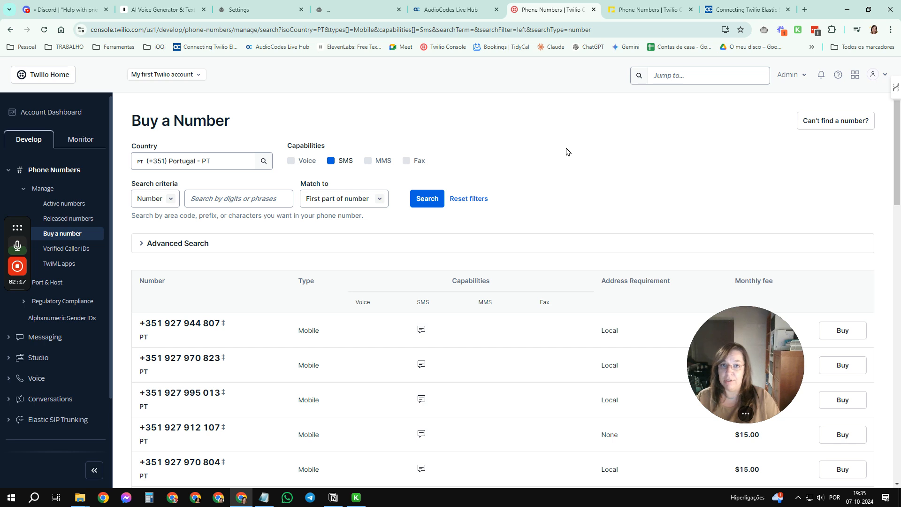
Review the AudioCodes Twilio SIP trunking guide again
{"action": "left_click", "coordinate": [736, 10]}
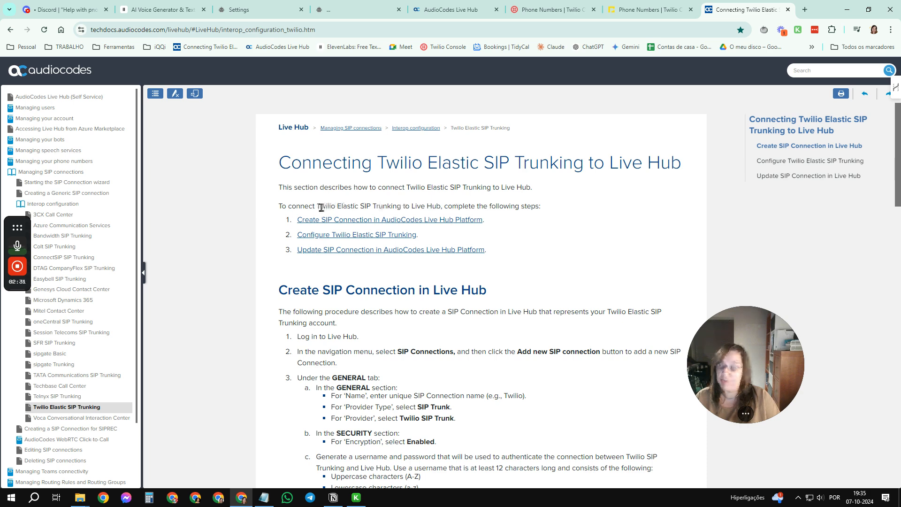
{"action": "scroll", "coordinate": [341, 267], "scroll_direction": "down", "scroll_amount": 10}
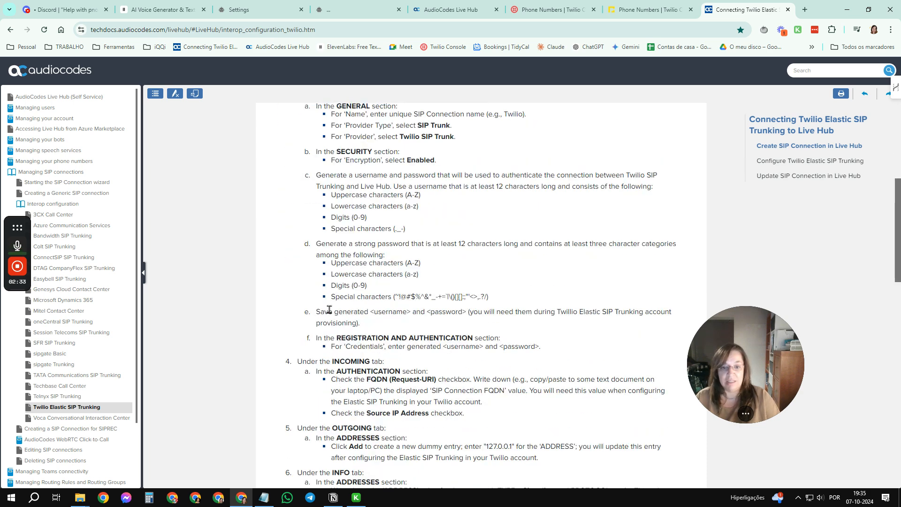
{"action": "scroll", "coordinate": [341, 266], "scroll_direction": "up", "scroll_amount": 10}
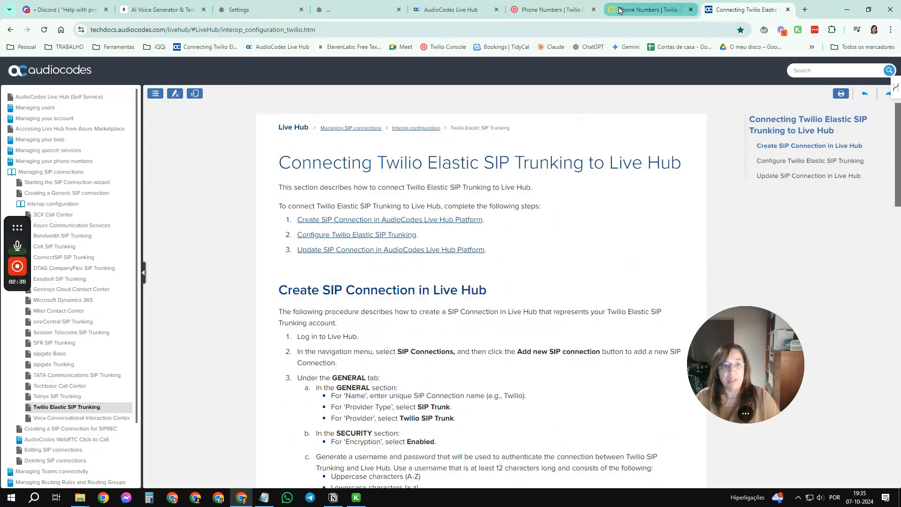
In Twilio Active Numbers, confirm the Portuguese number's voice uses the AudioCodes Live Hub SIP trunk
{"action": "left_click", "coordinate": [554, 8]}
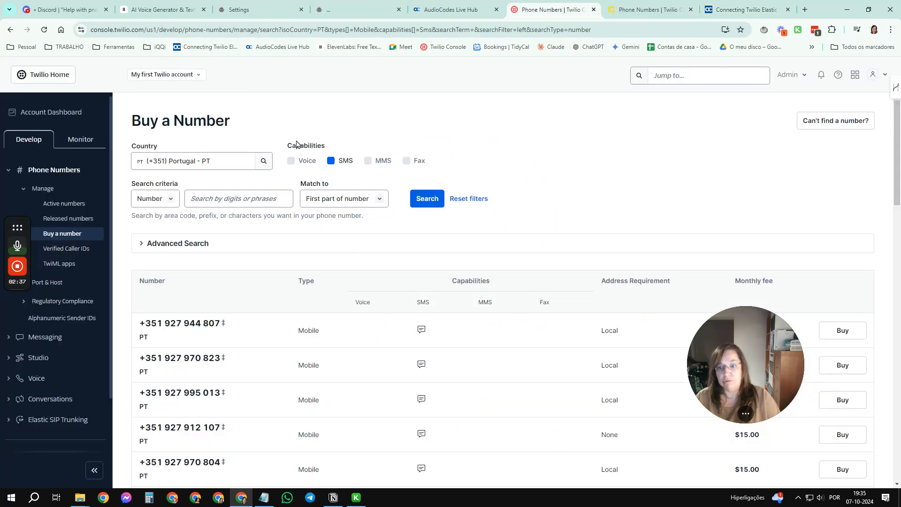
{"action": "left_click", "coordinate": [56, 205]}
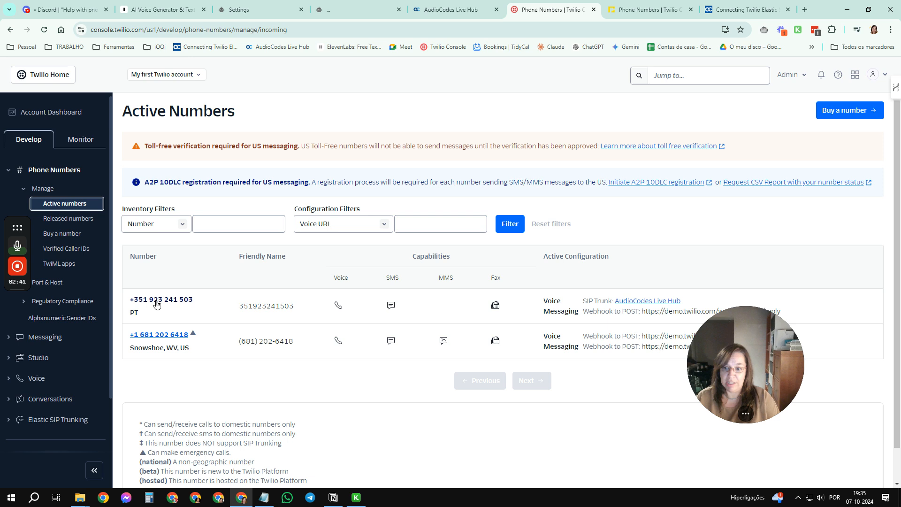
{"action": "left_click", "coordinate": [540, 301]}
{"action": "left_click_drag", "start_coordinate": [540, 303], "coordinate": [681, 303]}
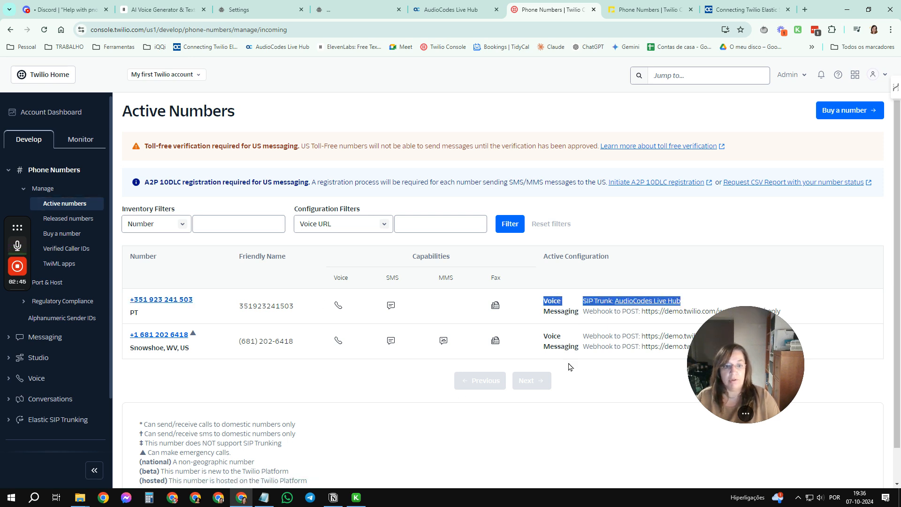
{"action": "left_click", "coordinate": [645, 400]}
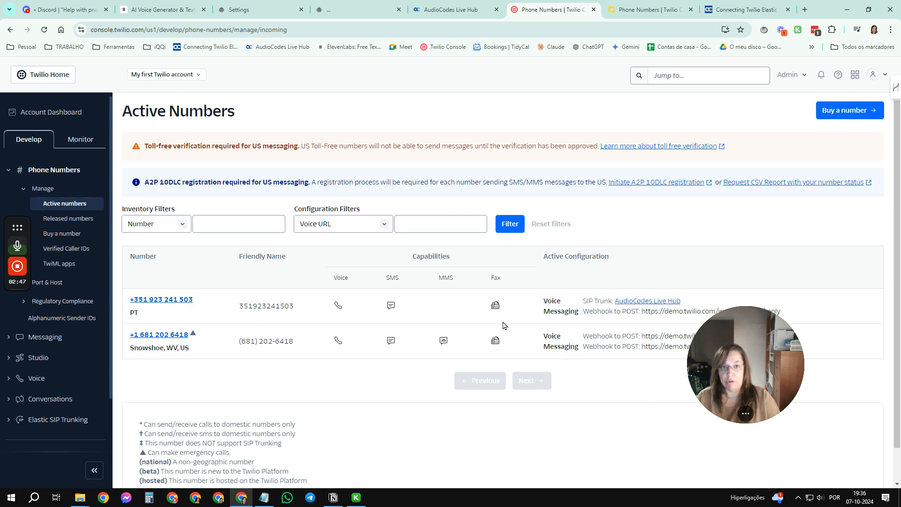
{"action": "left_click", "coordinate": [450, 10]}
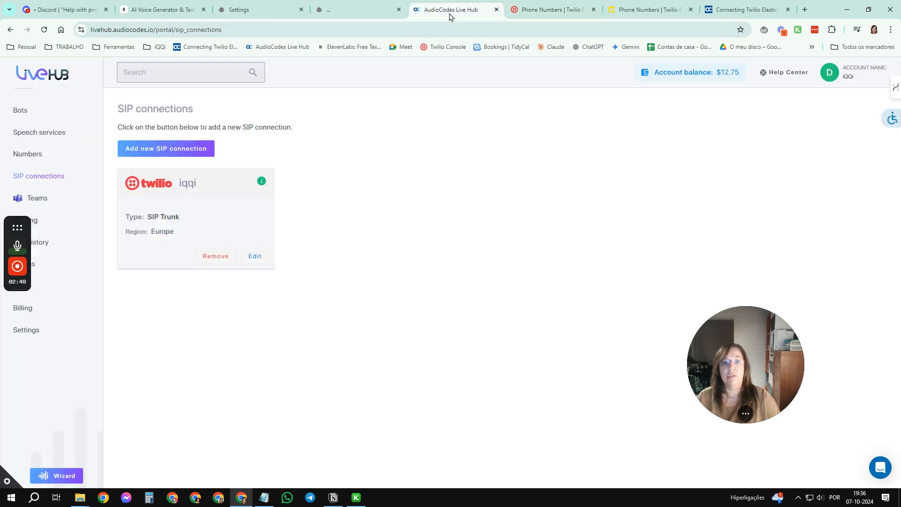
{"action": "left_click", "coordinate": [259, 256]}
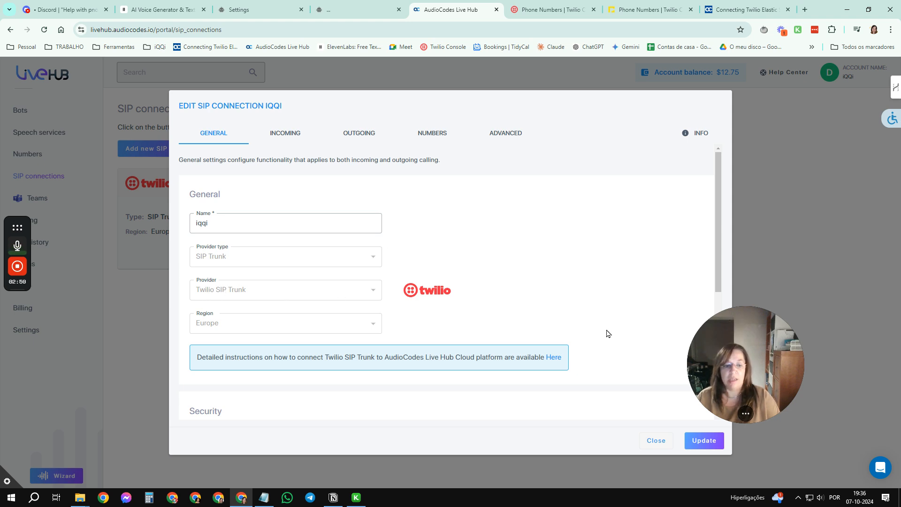
{"action": "left_click", "coordinate": [656, 440]}
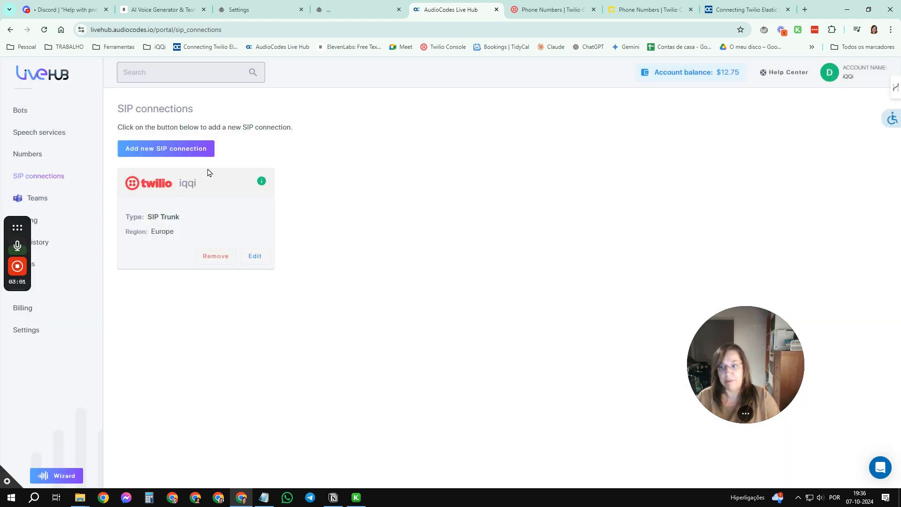
{"action": "mouse_move", "coordinate": [262, 187]}
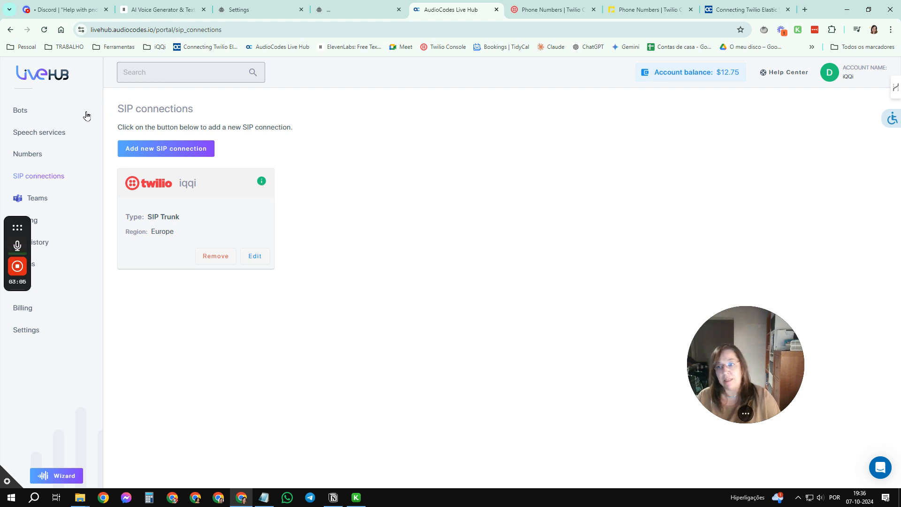
Add an AudioCodes Bot API voice bot named 'bot test', leaving Bot URL empty
{"action": "left_click", "coordinate": [15, 113]}
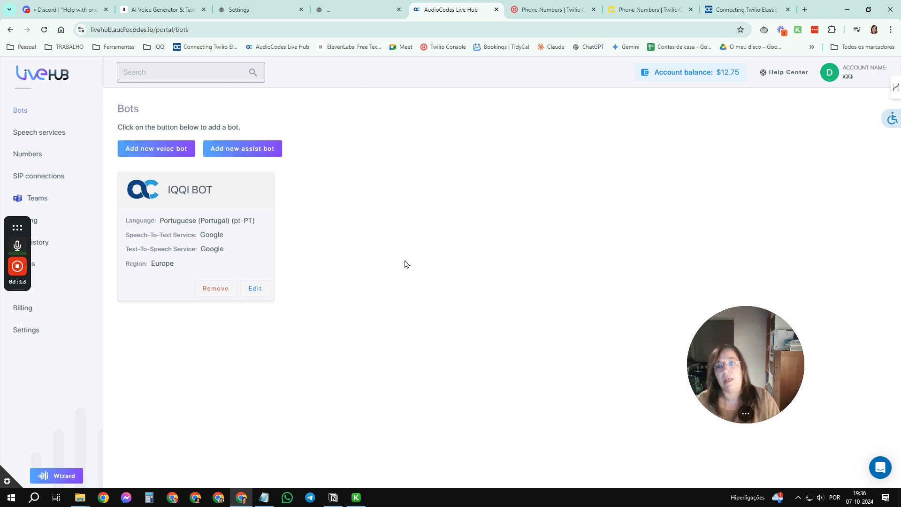
{"action": "left_click", "coordinate": [154, 148]}
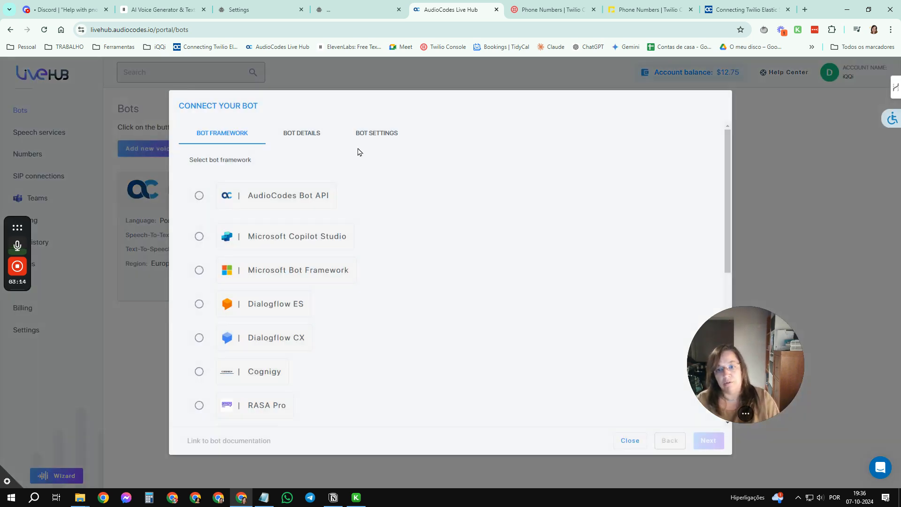
{"action": "left_click", "coordinate": [288, 201]}
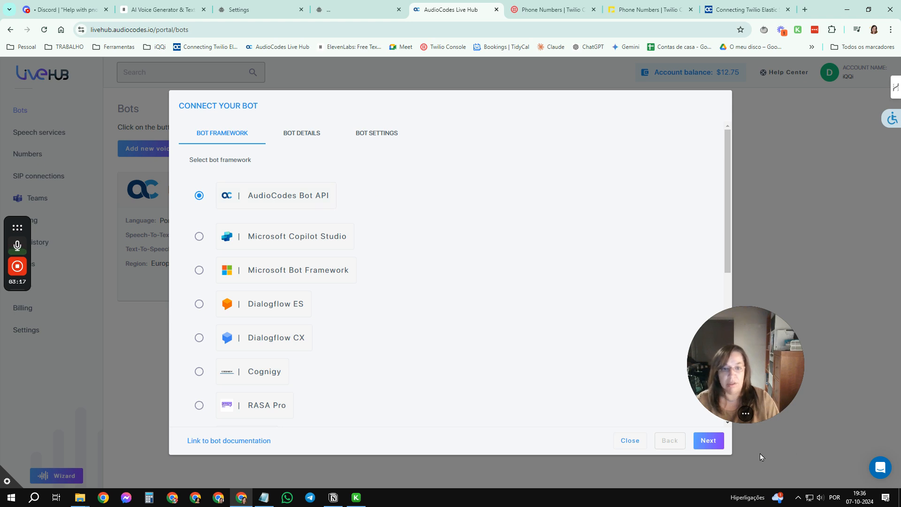
{"action": "left_click", "coordinate": [713, 444]}
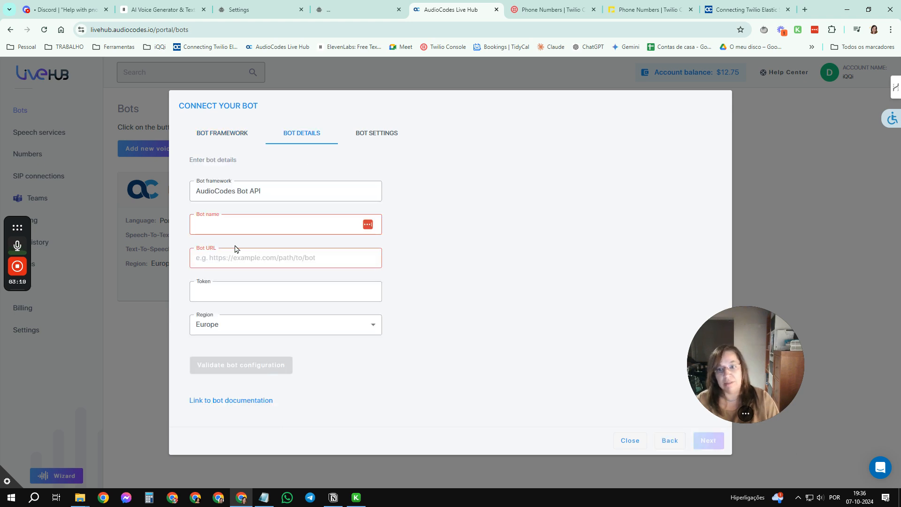
{"action": "left_click", "coordinate": [228, 229]}
{"action": "type", "text": "bot test"}
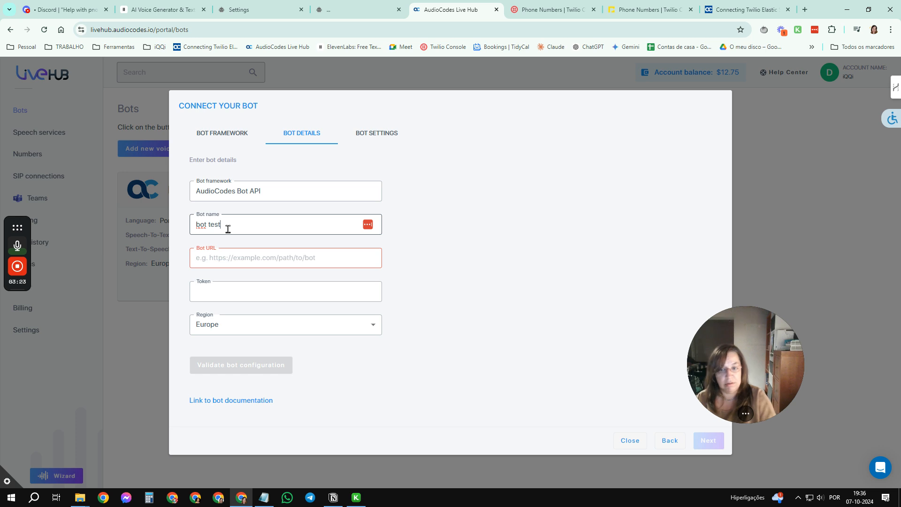
{"action": "left_click", "coordinate": [232, 258]}
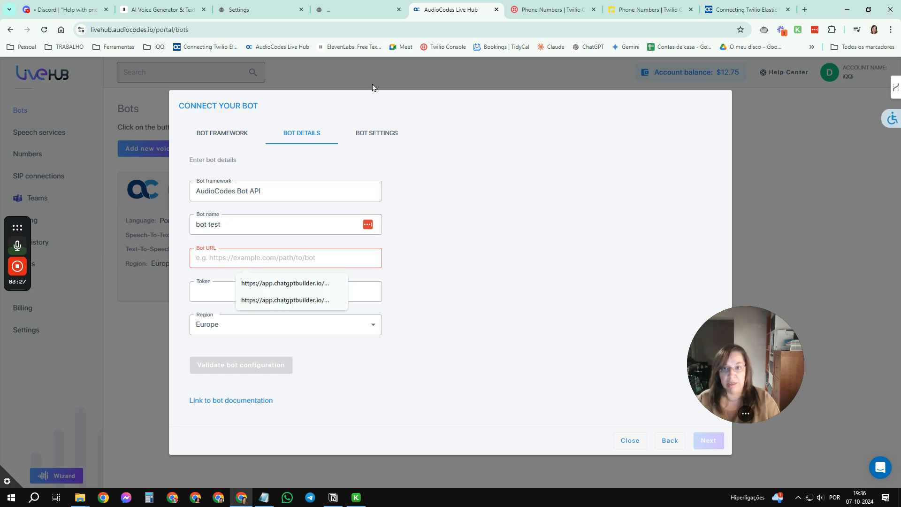
{"action": "left_click", "coordinate": [335, 13]}
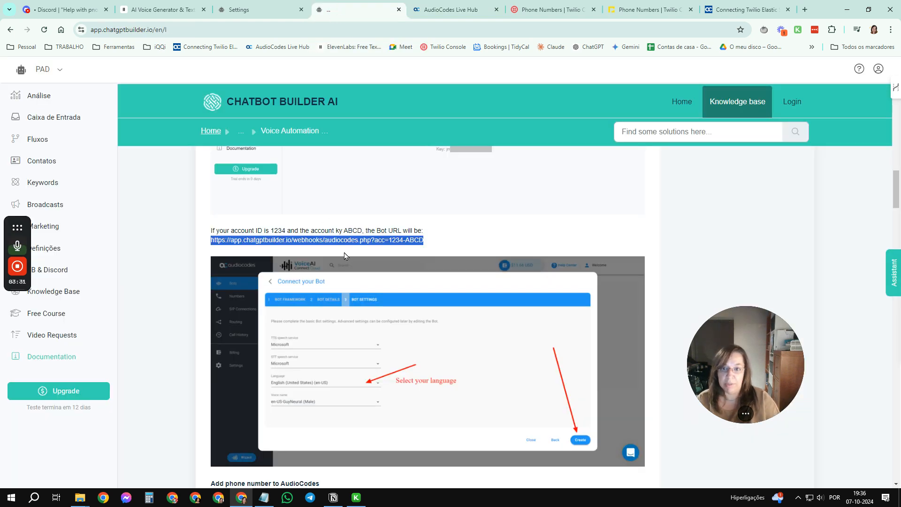
Search help for 'audio', open Voice Automation with AudioCodes, and select its Bot URL template
{"action": "scroll", "coordinate": [344, 256], "scroll_direction": "up", "scroll_amount": 10}
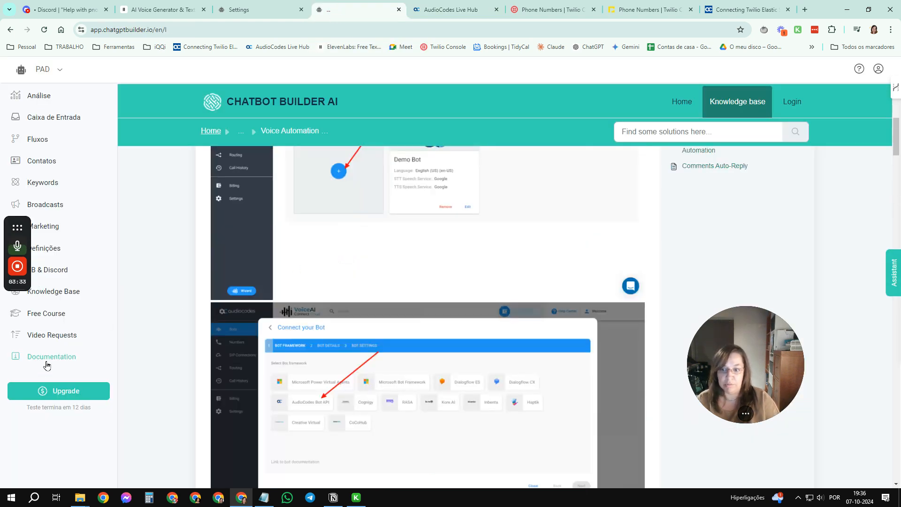
{"action": "scroll", "coordinate": [664, 356], "scroll_direction": "up", "scroll_amount": 6}
{"action": "left_click", "coordinate": [682, 140]}
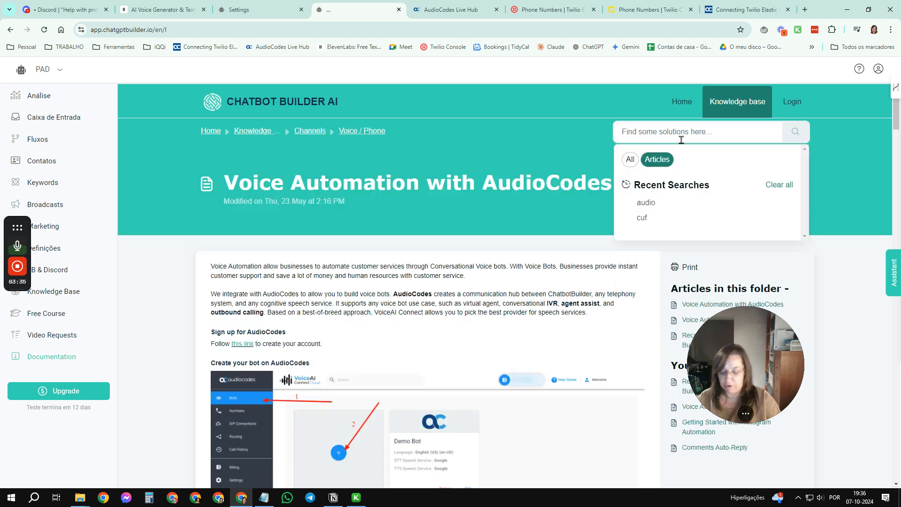
{"action": "type", "text": "audi"}
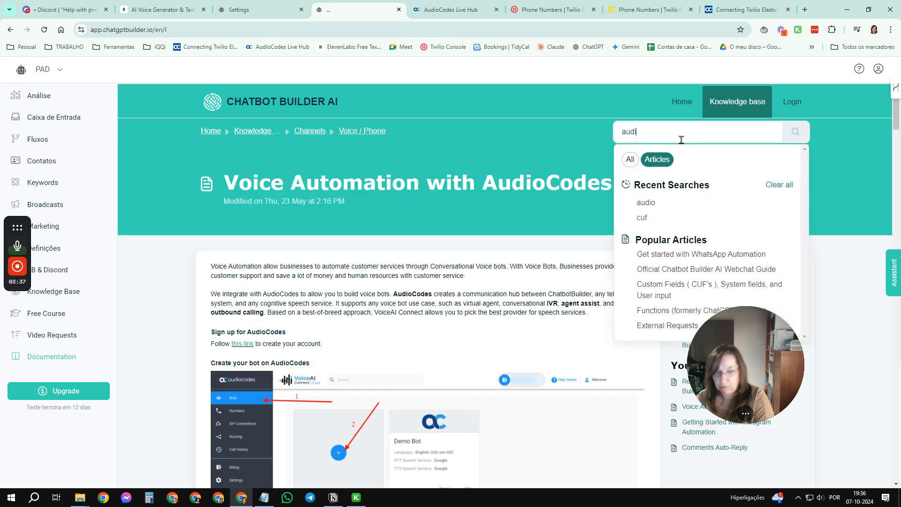
{"action": "type", "text": "o"}
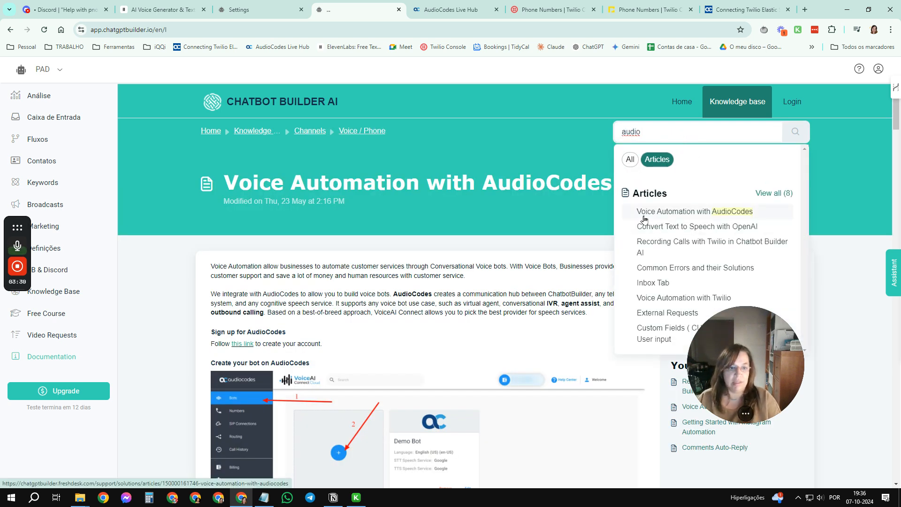
{"action": "left_click", "coordinate": [709, 214]}
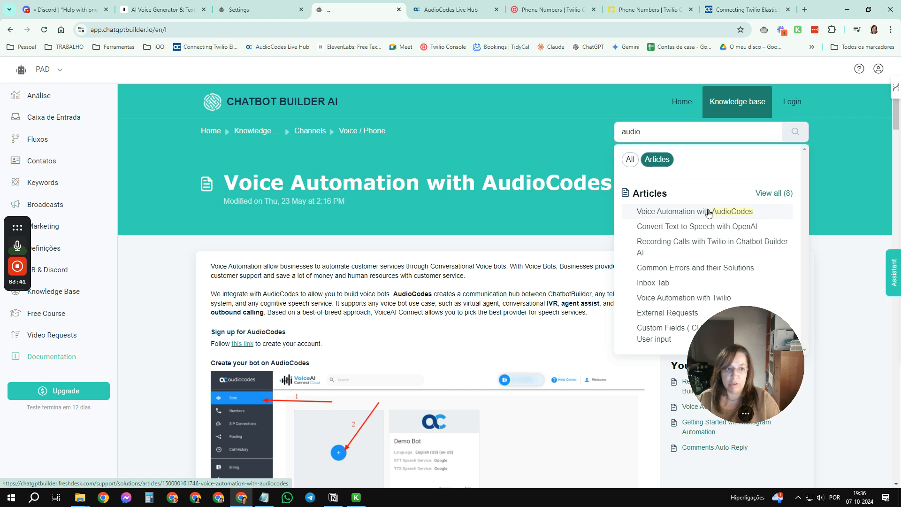
{"action": "scroll", "coordinate": [407, 310], "scroll_direction": "down", "scroll_amount": 9}
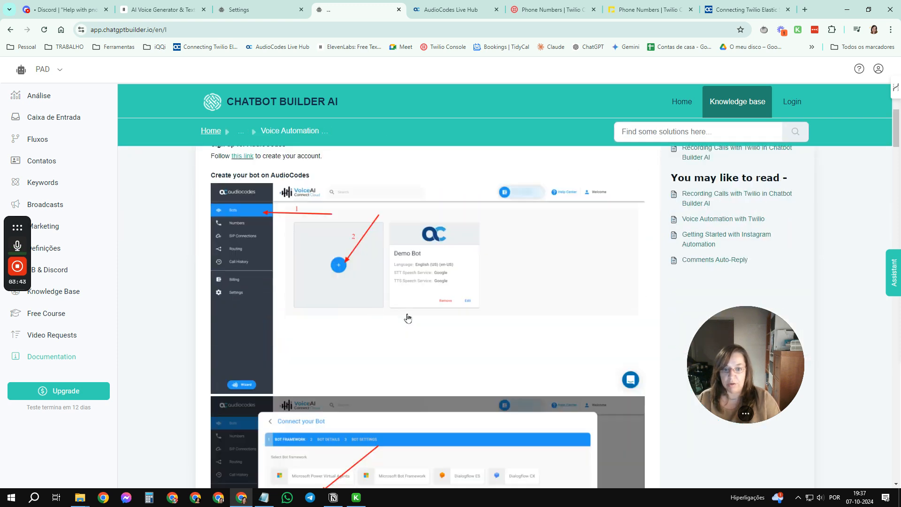
{"action": "scroll", "coordinate": [407, 307], "scroll_direction": "down", "scroll_amount": 3}
{"action": "scroll", "coordinate": [407, 308], "scroll_direction": "up", "scroll_amount": 1}
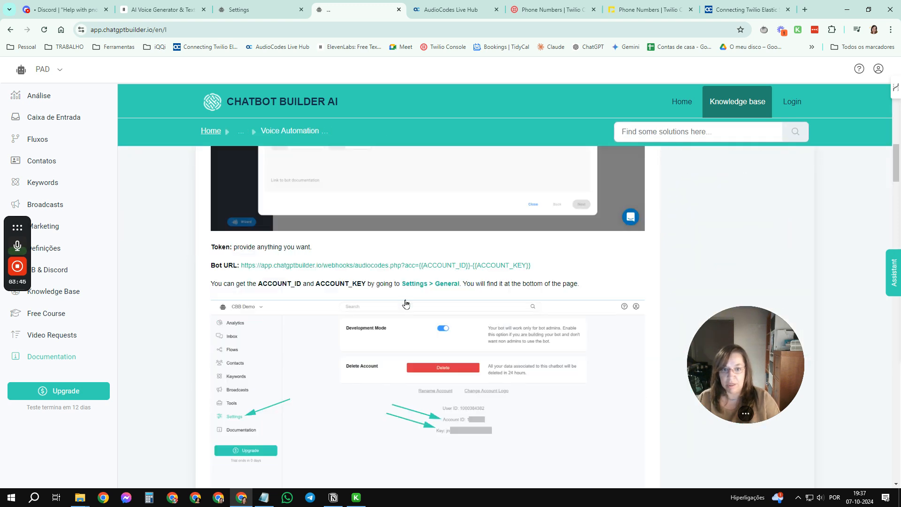
{"action": "left_click_drag", "start_coordinate": [539, 267], "coordinate": [242, 267]}
{"action": "key", "text": "ctrl+c"}
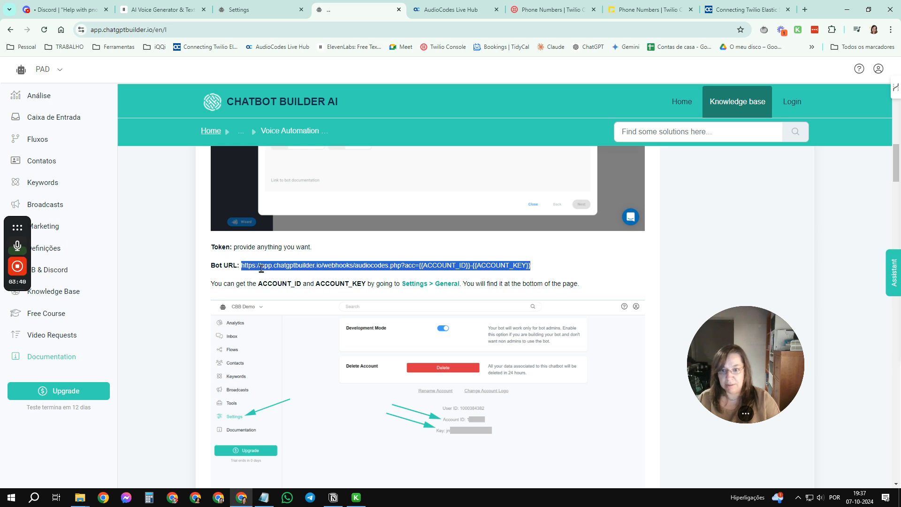
Paste the Bot URL template into a new Notepad note and mark its ACCOUNT_ID and ACCOUNT_KEY placeholders
{"action": "right_click", "coordinate": [263, 498]}
{"action": "left_click", "coordinate": [242, 447]}
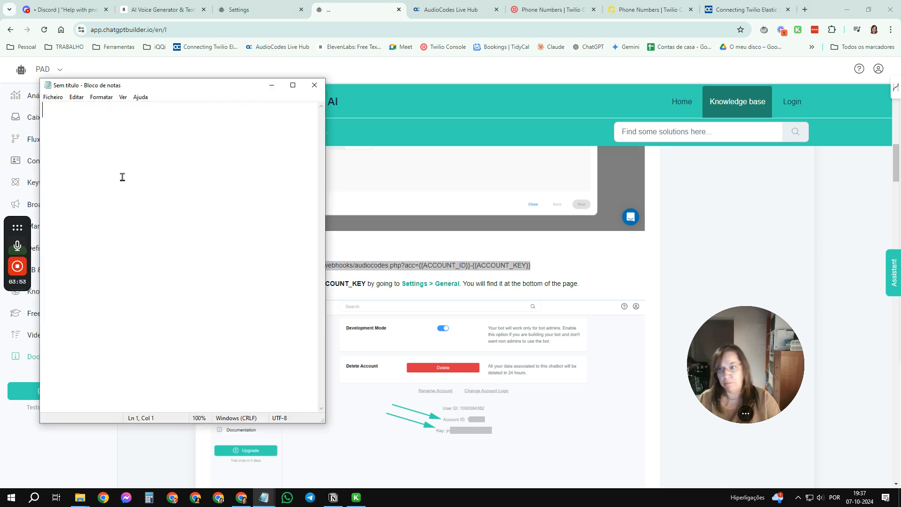
{"action": "key", "text": "ctrl+v"}
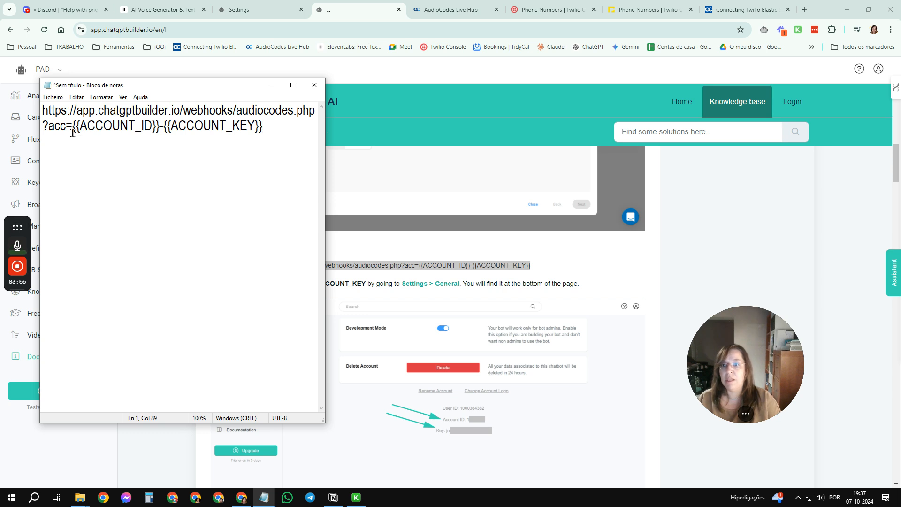
{"action": "left_click_drag", "start_coordinate": [72, 128], "coordinate": [155, 127]}
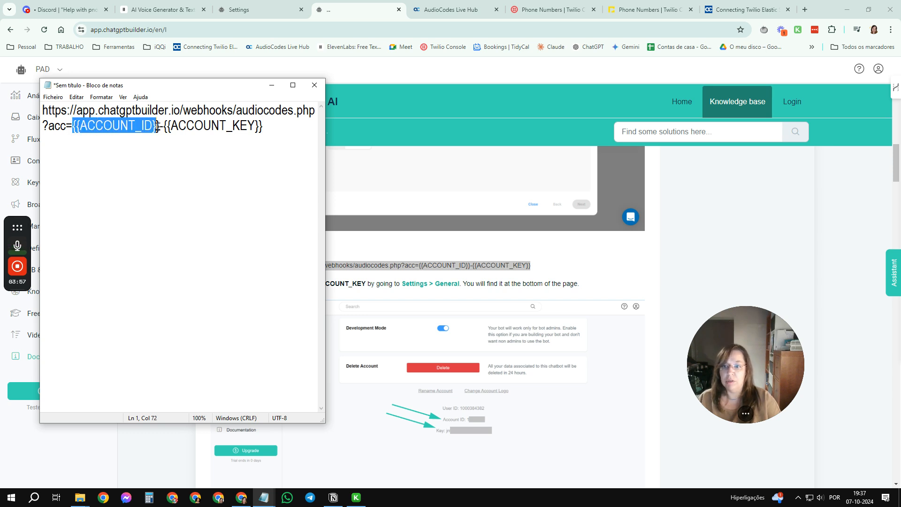
{"action": "left_click_drag", "start_coordinate": [164, 126], "coordinate": [265, 127]}
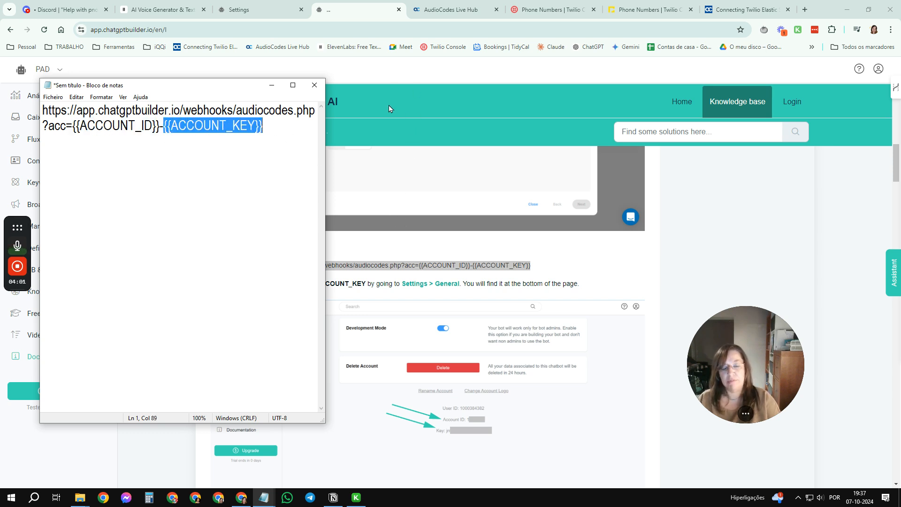
{"action": "left_click", "coordinate": [243, 10]}
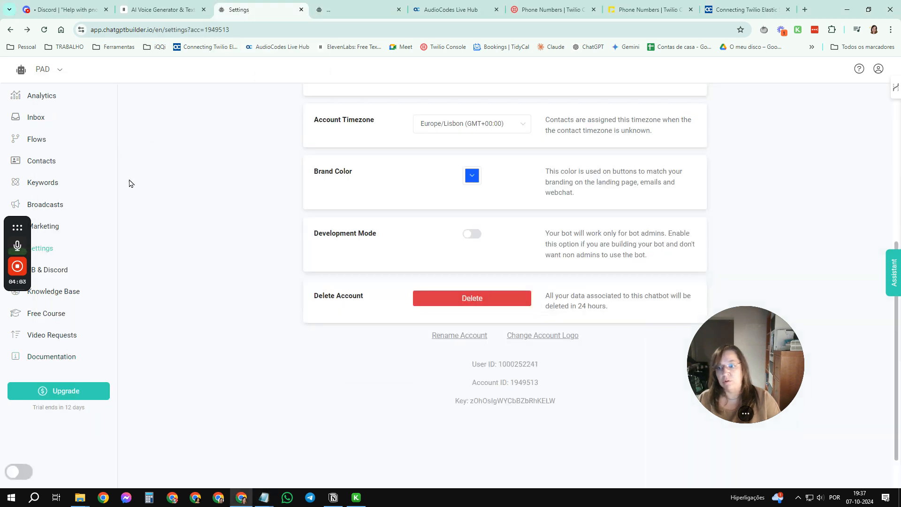
Copy the Account ID from ChatbotBuilder's General settings and bring the Notepad note back
{"action": "left_click", "coordinate": [53, 240]}
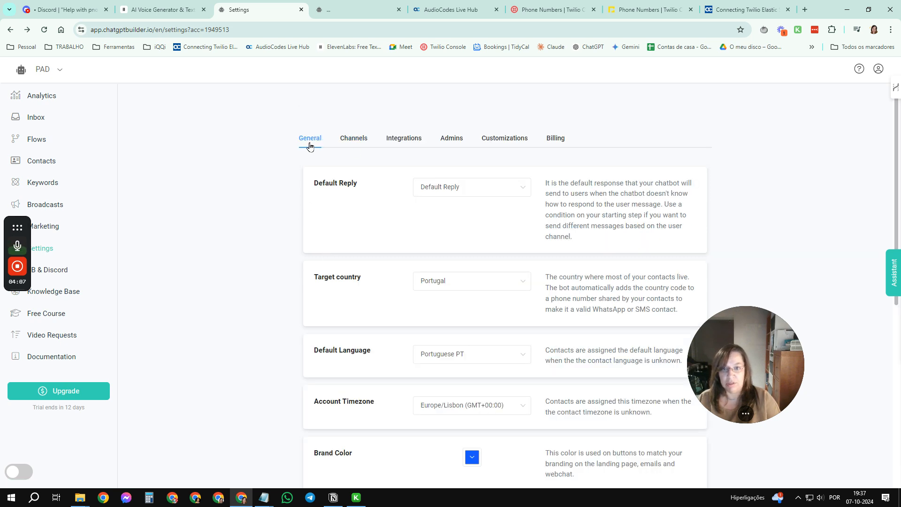
{"action": "scroll", "coordinate": [310, 153], "scroll_direction": "down", "scroll_amount": 6}
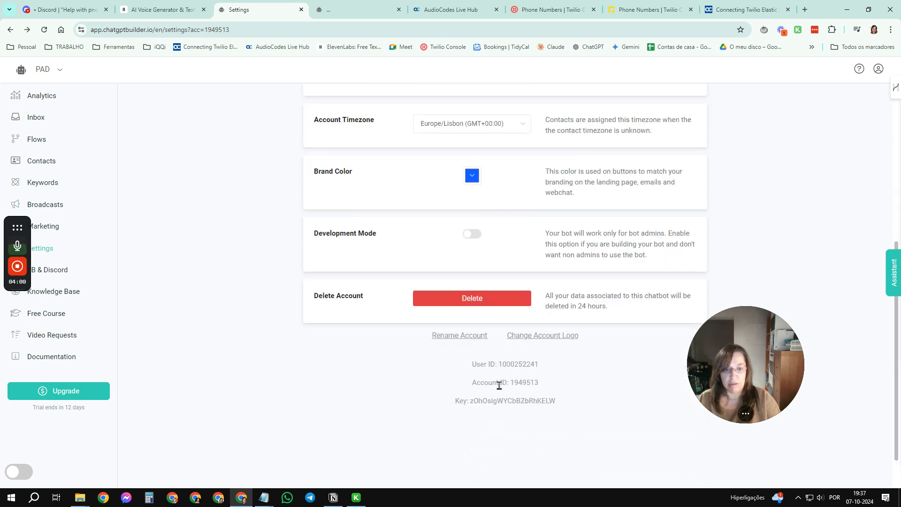
{"action": "double_click", "coordinate": [516, 383]}
{"action": "key", "text": "ctrl+c"}
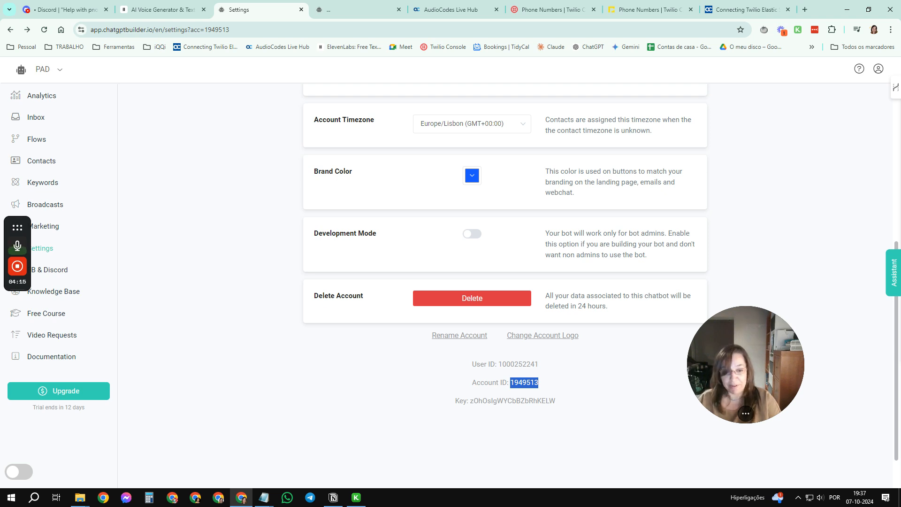
{"action": "mouse_move", "coordinate": [264, 498]}
{"action": "left_click", "coordinate": [292, 468]}
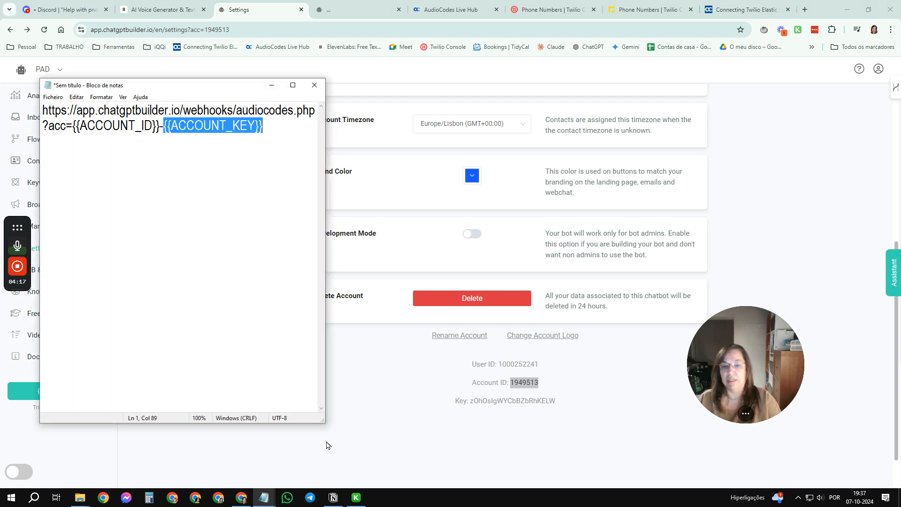
Replace the {{ACCOUNT_ID}} placeholder in the Bot URL with the real account ID
{"action": "left_click", "coordinate": [123, 126]}
{"action": "left_click_drag", "start_coordinate": [159, 125], "coordinate": [77, 124]}
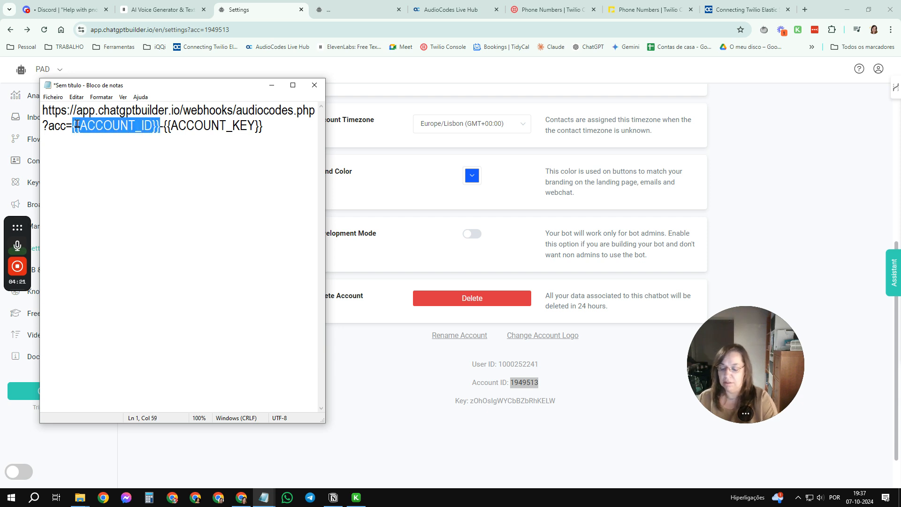
{"action": "key", "text": "Delete"}
{"action": "key", "text": "ctrl+v"}
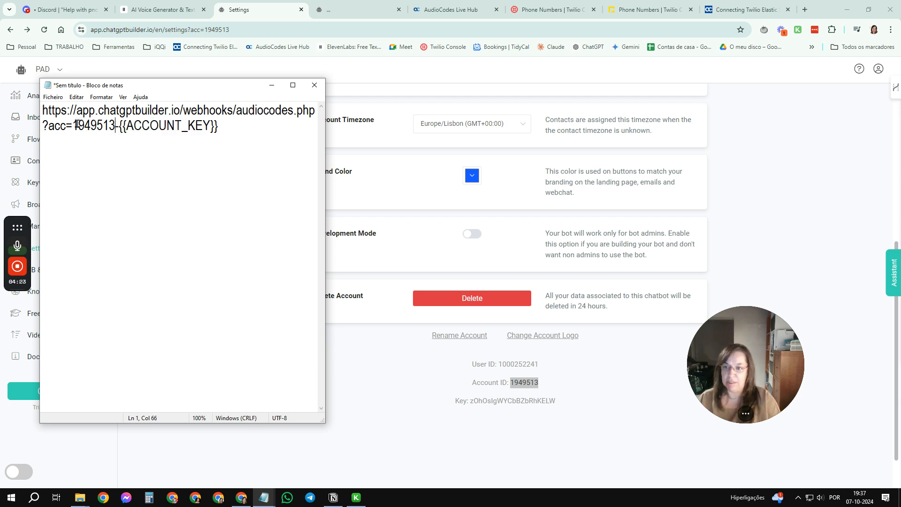
{"action": "left_click", "coordinate": [161, 161]}
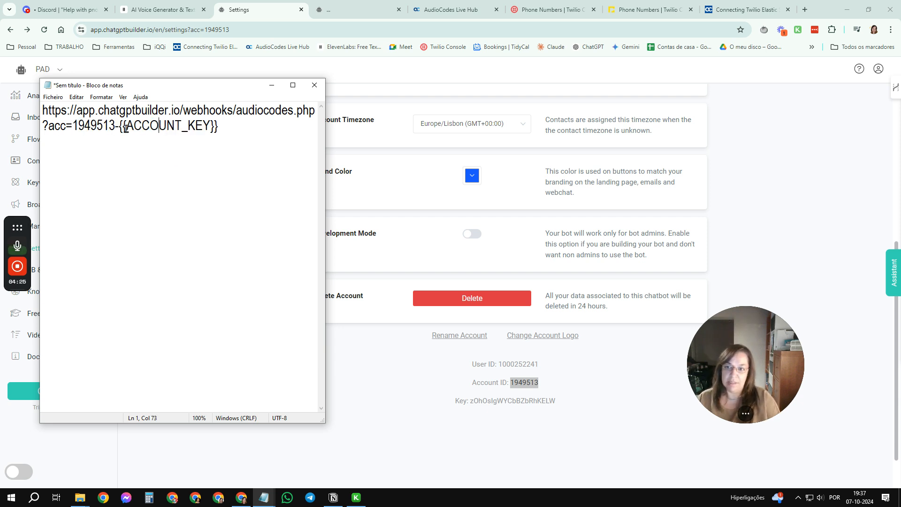
Copy the account key from ChatbotBuilder settings and close the extra Notepad note with Não guardar
{"action": "left_click", "coordinate": [496, 400]}
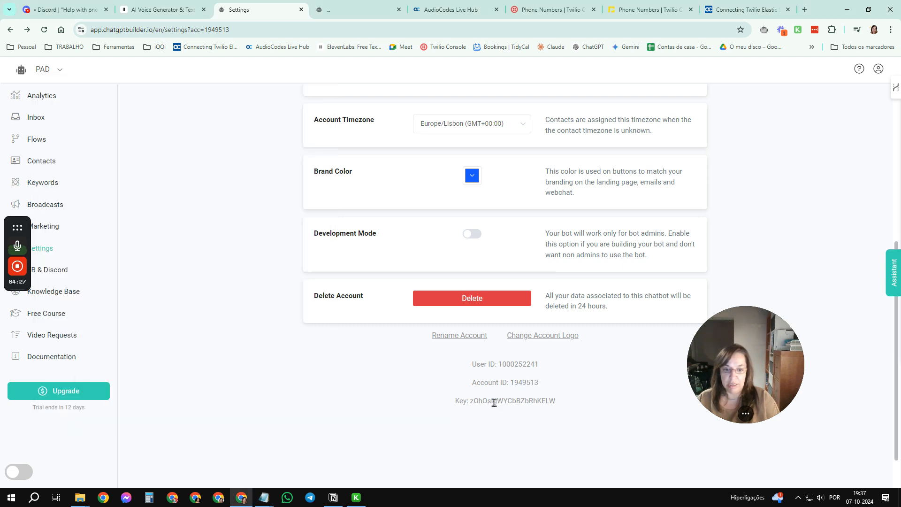
{"action": "double_click", "coordinate": [494, 400]}
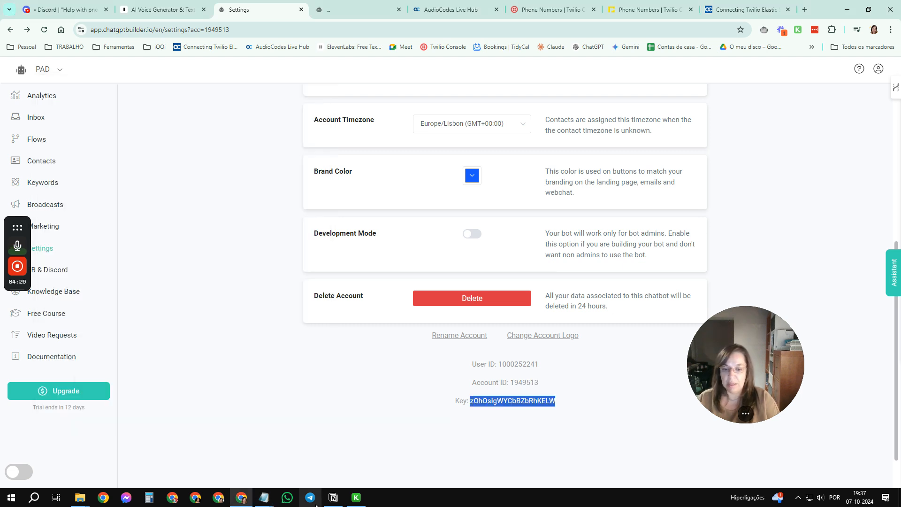
{"action": "mouse_move", "coordinate": [266, 499]}
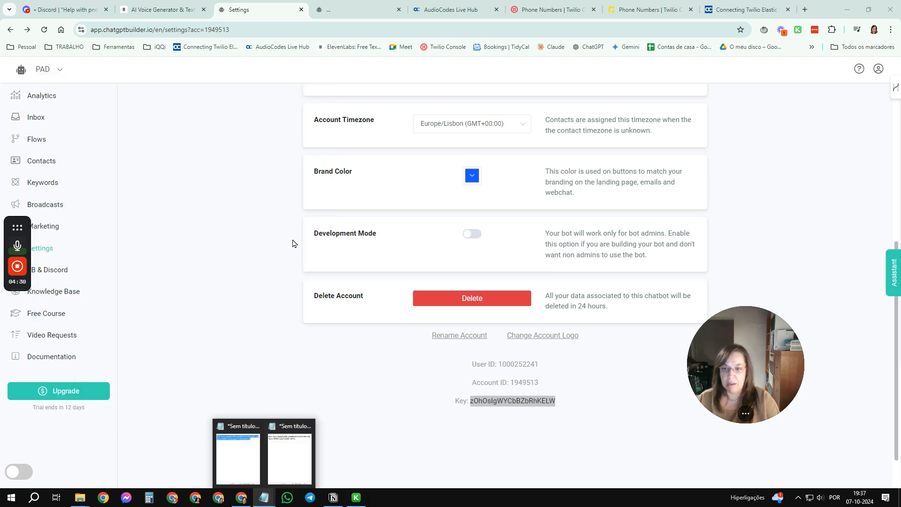
{"action": "left_click", "coordinate": [282, 446]}
{"action": "left_click", "coordinate": [292, 471]}
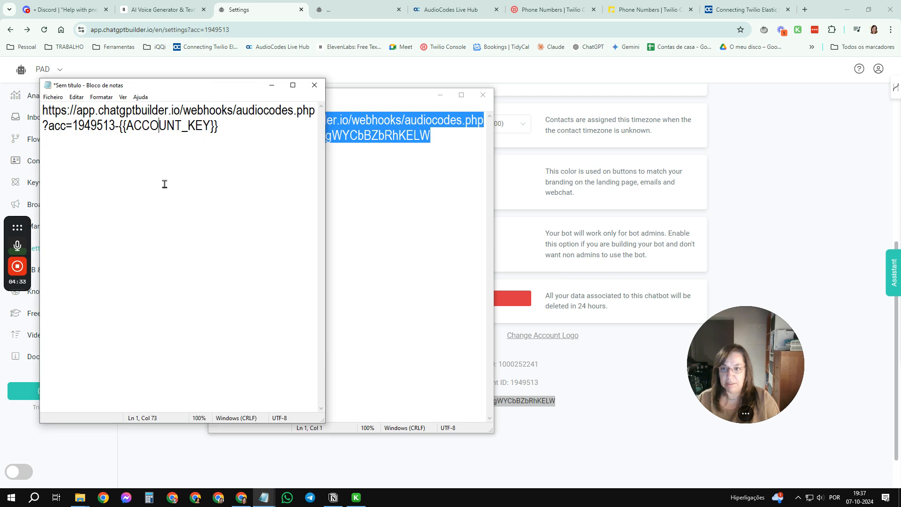
{"action": "left_click", "coordinate": [482, 95]}
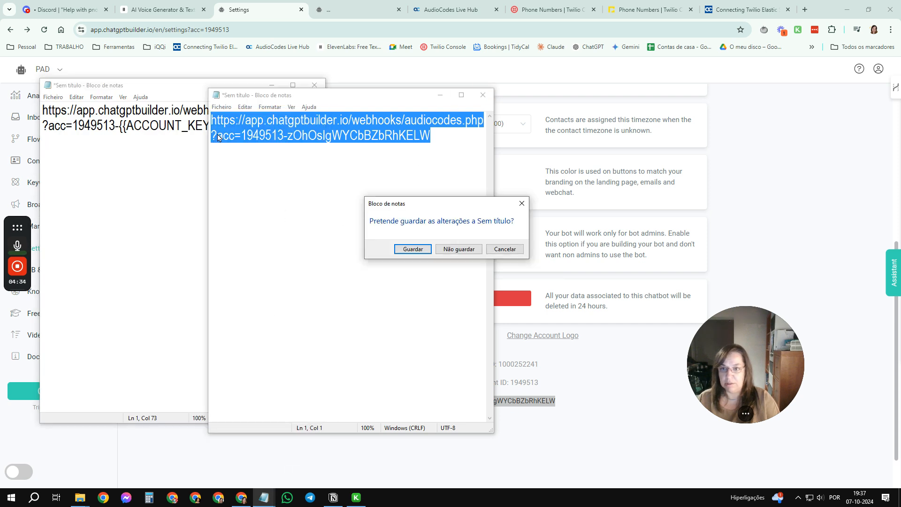
{"action": "left_click", "coordinate": [457, 252]}
Paste the account key over {{ACCOUNT_KEY}}, then paste it over the whole URL via Colar
{"action": "double_click", "coordinate": [164, 128]}
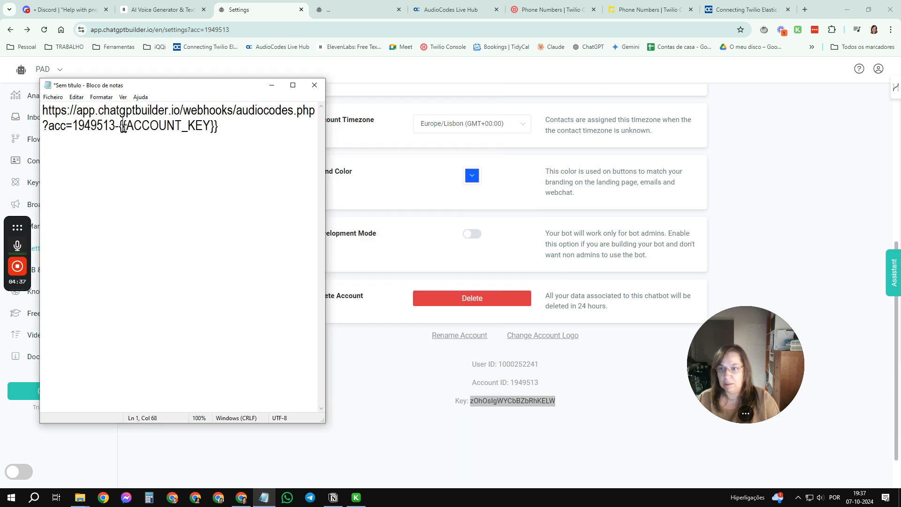
{"action": "left_click_drag", "start_coordinate": [119, 126], "coordinate": [264, 126]}
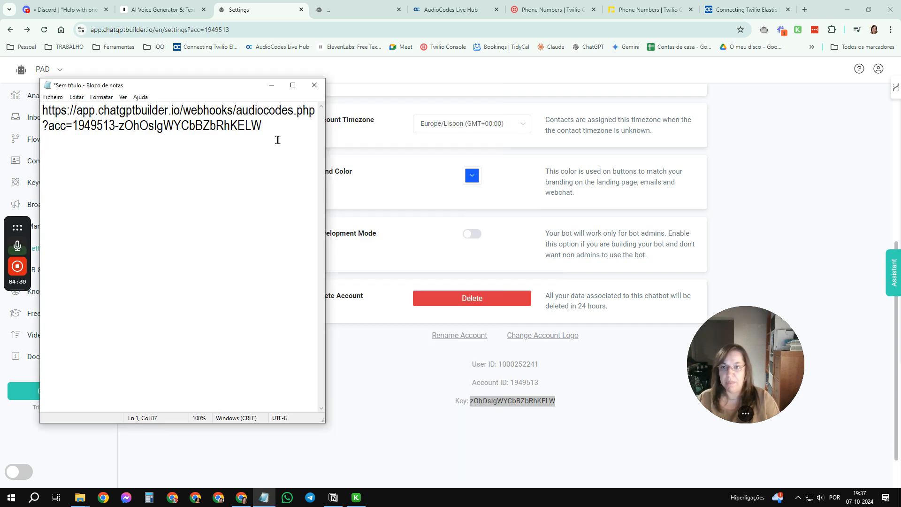
{"action": "left_click_drag", "start_coordinate": [272, 126], "coordinate": [42, 109]}
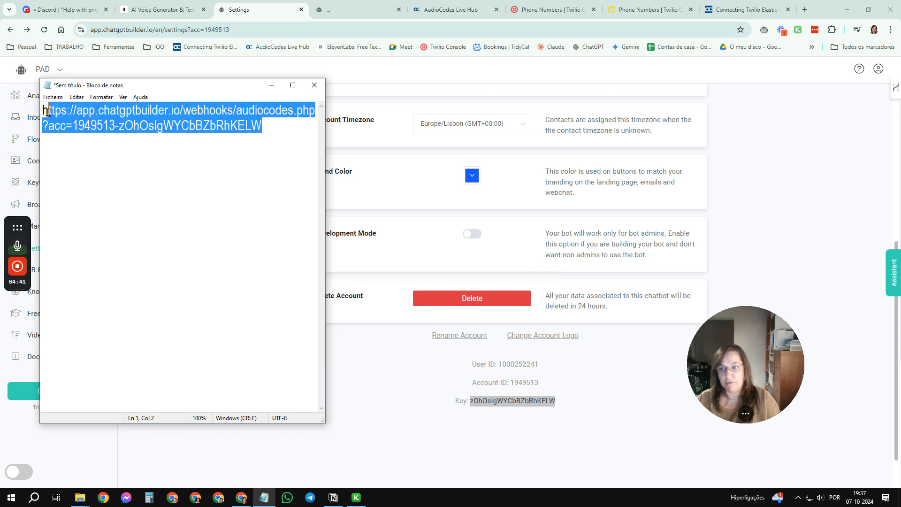
{"action": "right_click", "coordinate": [151, 116]}
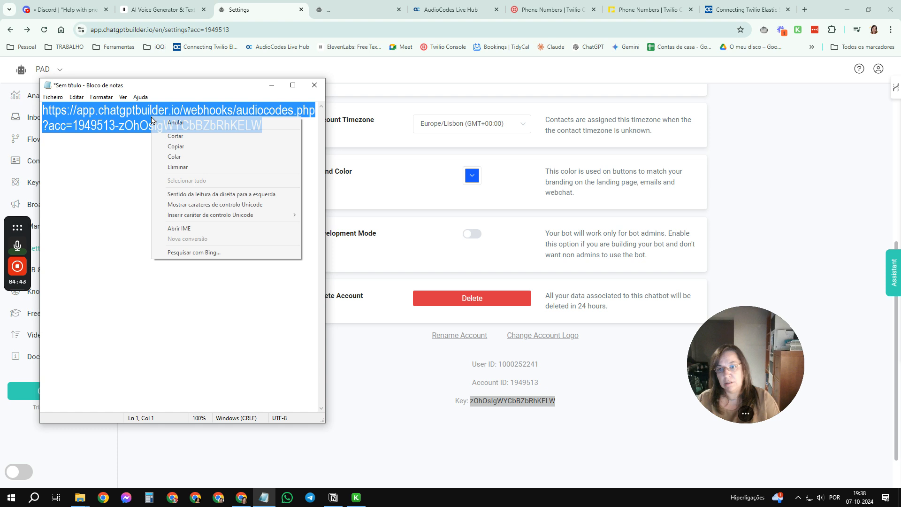
{"action": "left_click", "coordinate": [185, 153]}
Remove the account key that was mistakenly pasted into the Live Hub Bot URL field
{"action": "left_click", "coordinate": [489, 6]}
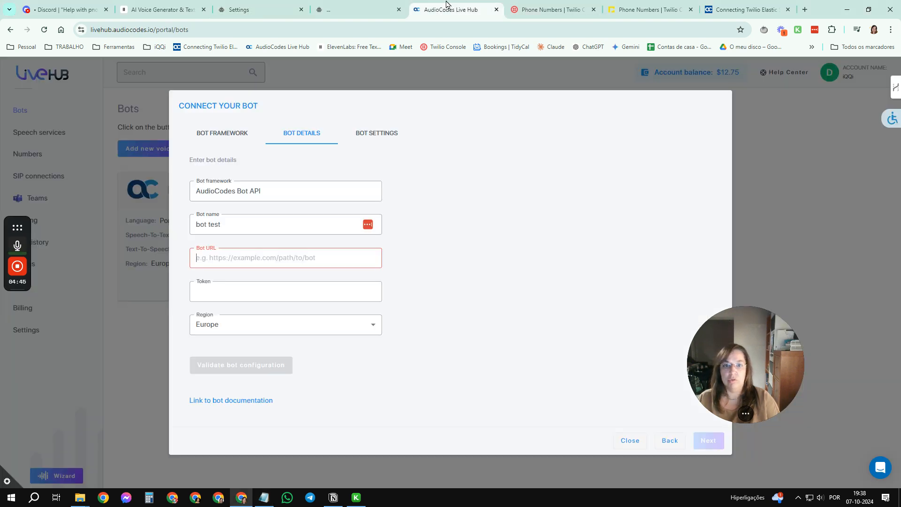
{"action": "right_click", "coordinate": [240, 262]}
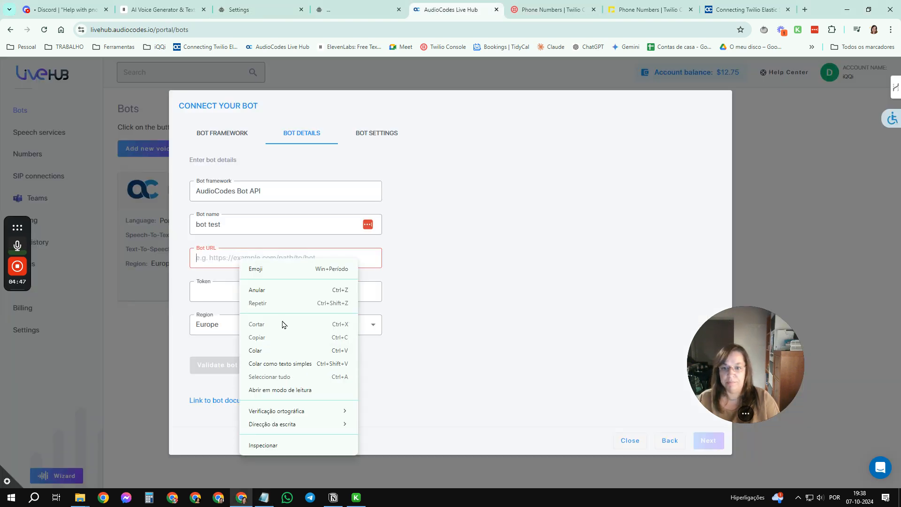
{"action": "left_click", "coordinate": [255, 351]}
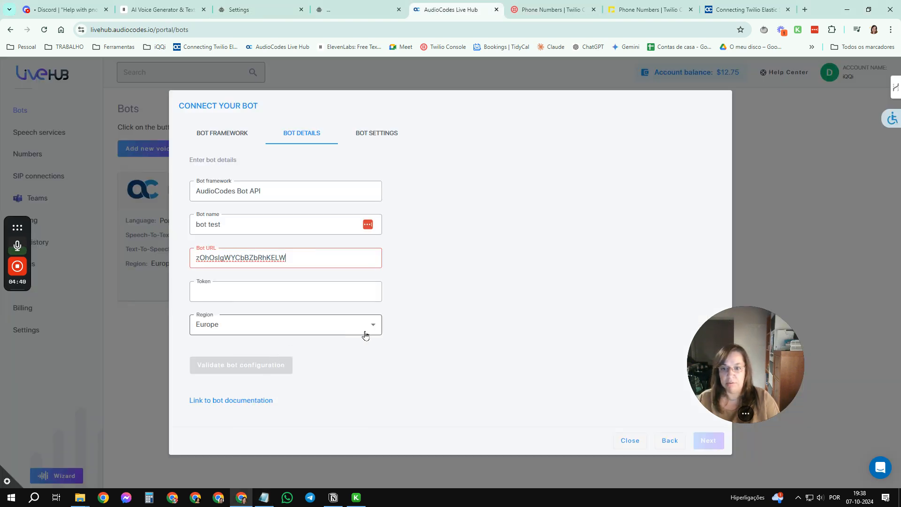
{"action": "left_click_drag", "start_coordinate": [285, 258], "coordinate": [98, 258]}
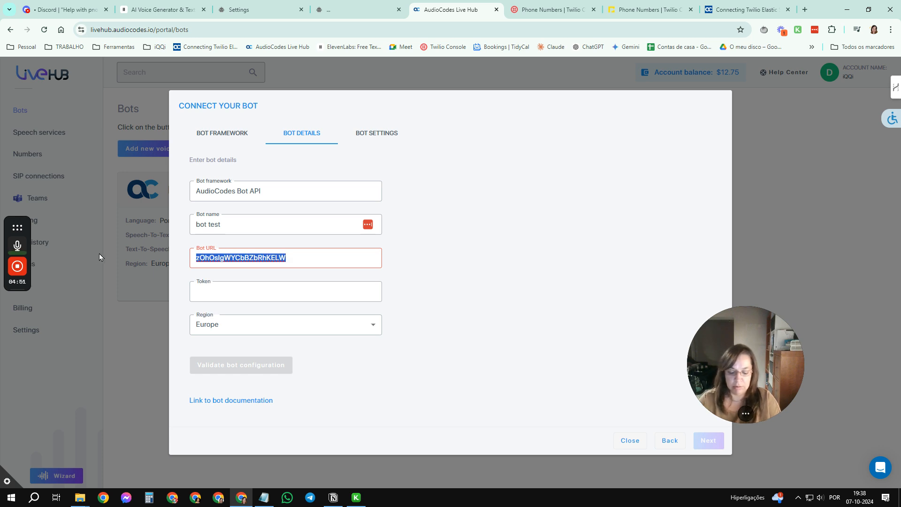
{"action": "key", "text": "ctrl+x"}
Copy the full ChatbotBuilder AudioCodes webhook URL from Notepad and paste it into Bot URL
{"action": "left_click", "coordinate": [264, 497]}
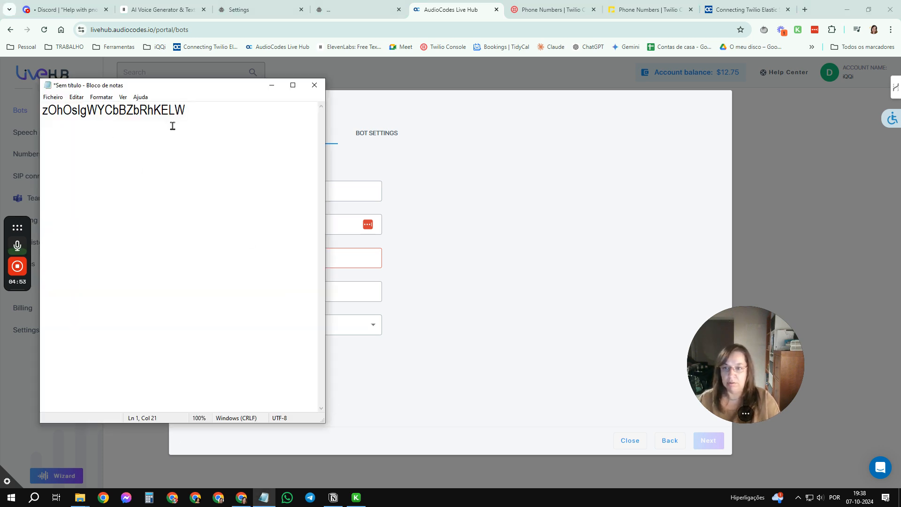
{"action": "key", "text": "ctrl+z"}
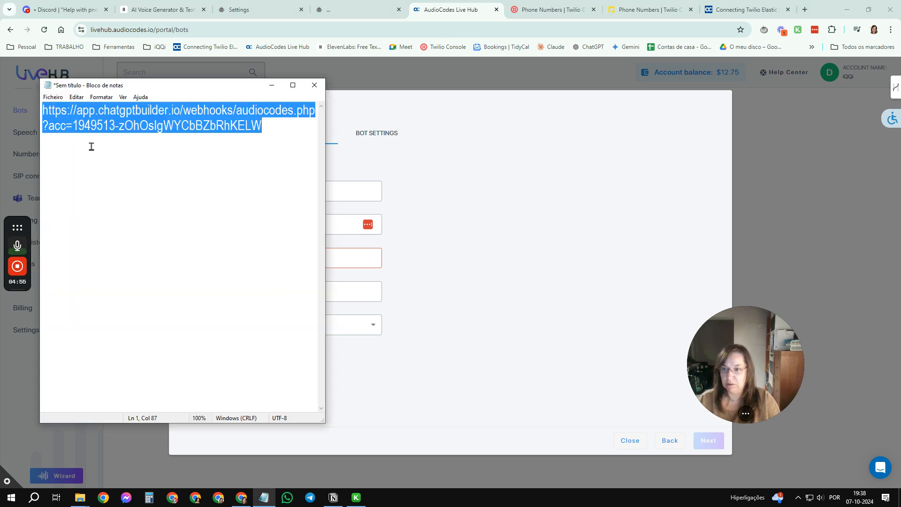
{"action": "right_click", "coordinate": [195, 120]}
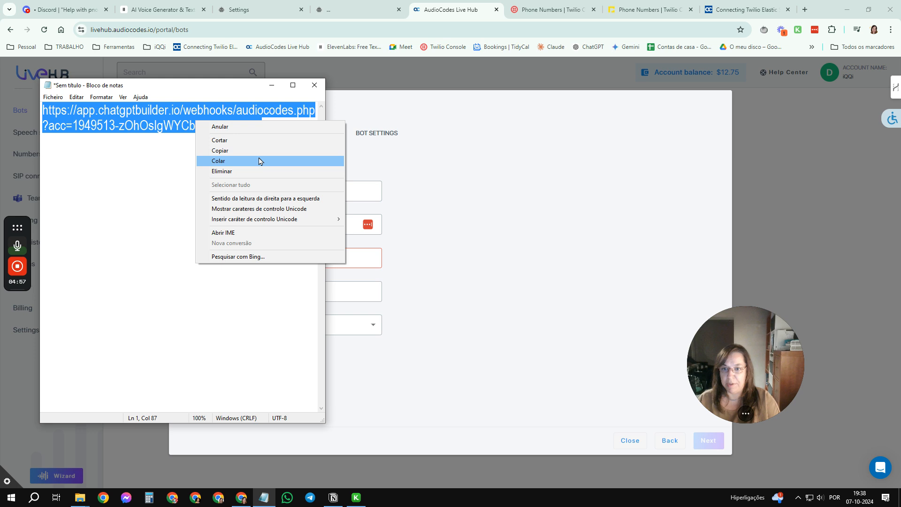
{"action": "left_click", "coordinate": [258, 150]}
{"action": "left_click", "coordinate": [349, 255]}
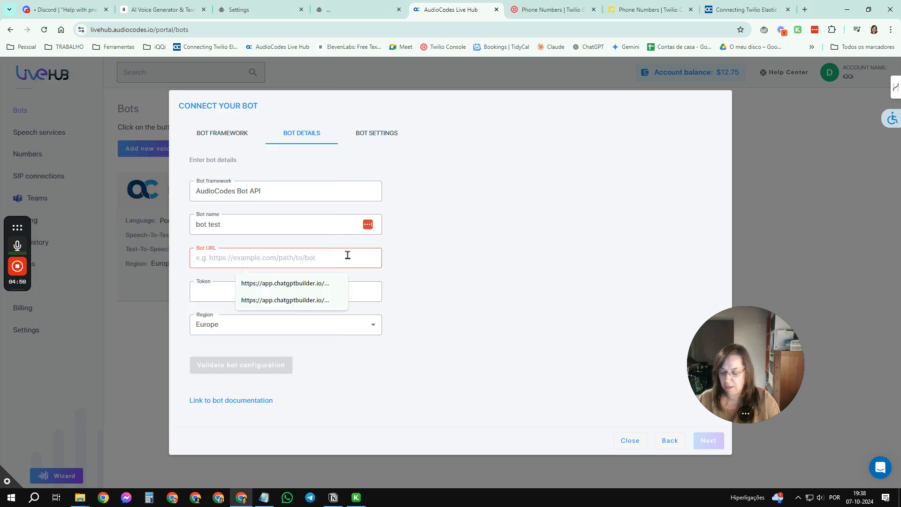
{"action": "key", "text": "ctrl+v"}
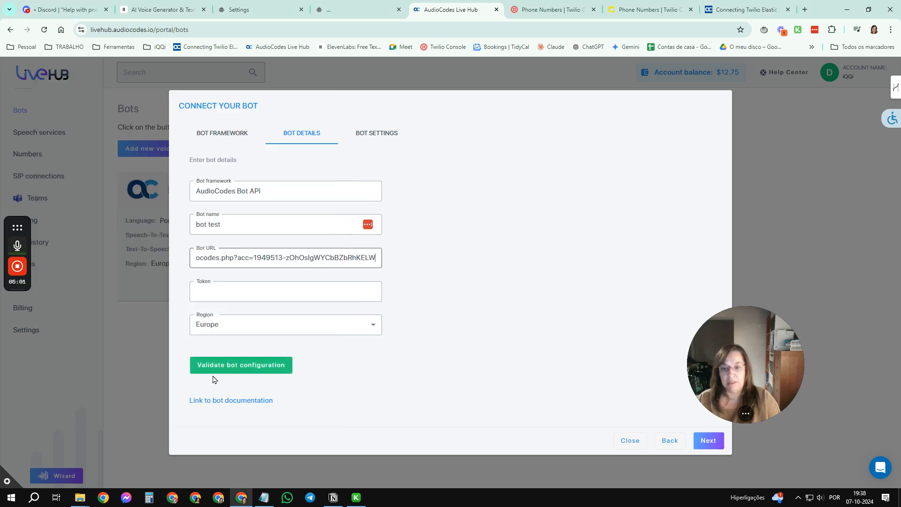
Enter a token for the new bot and keep Europe as the Region
{"action": "left_click", "coordinate": [215, 289]}
{"action": "left_click", "coordinate": [209, 329]}
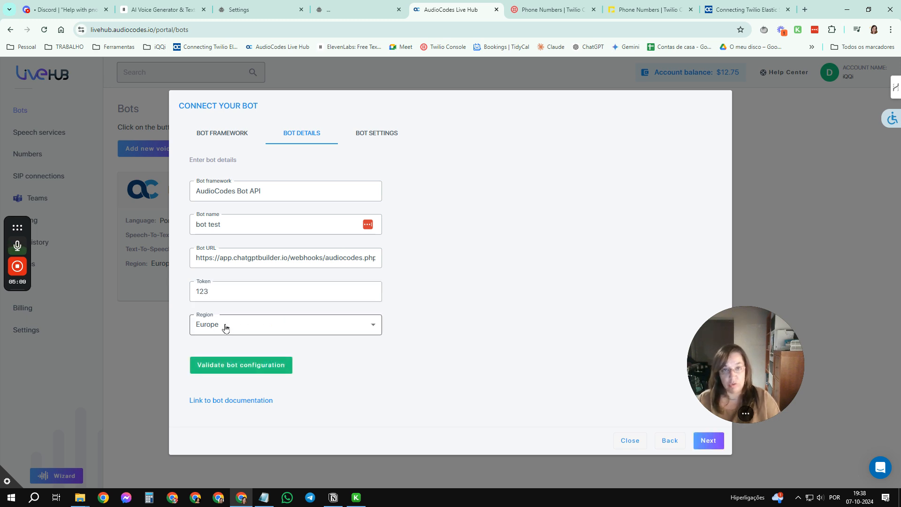
{"action": "left_click", "coordinate": [225, 327]}
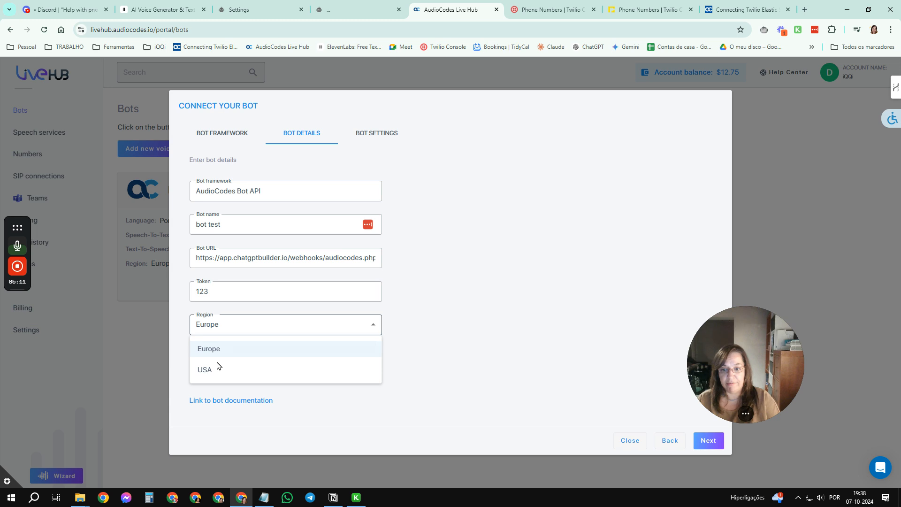
{"action": "left_click", "coordinate": [224, 351]}
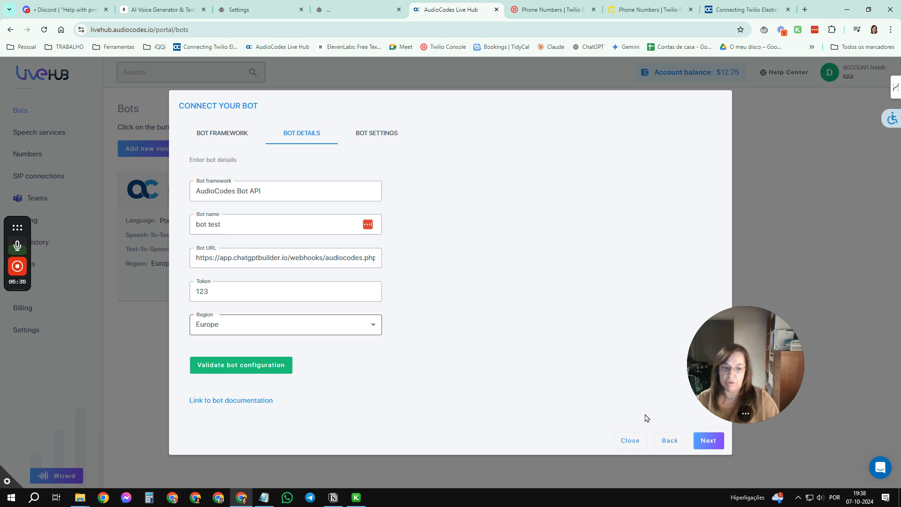
Close and discard the unfinished bot setup, then open IQQI BOT for editing
{"action": "left_click", "coordinate": [375, 135]}
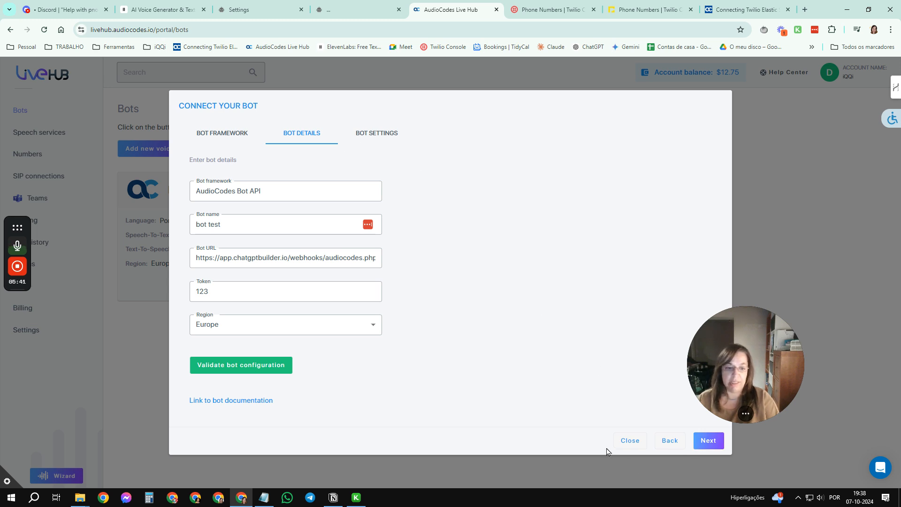
{"action": "left_click", "coordinate": [630, 442]}
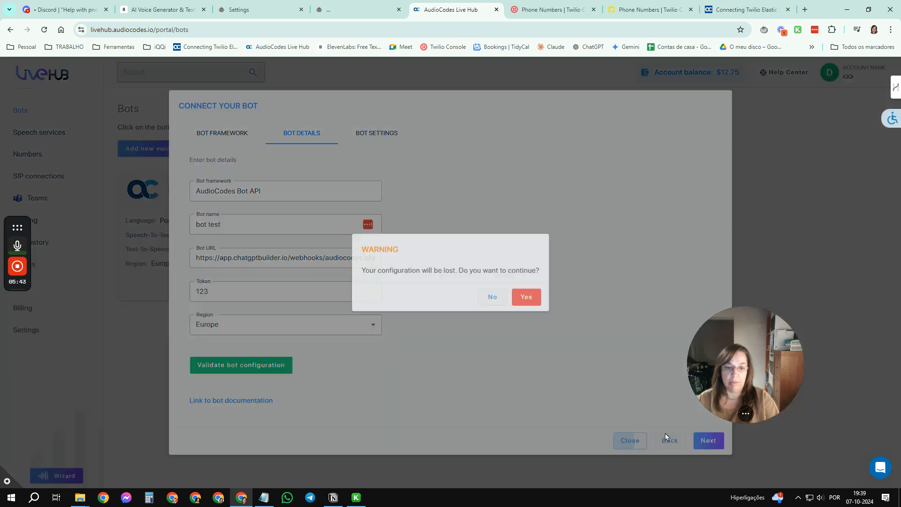
{"action": "left_click", "coordinate": [526, 297]}
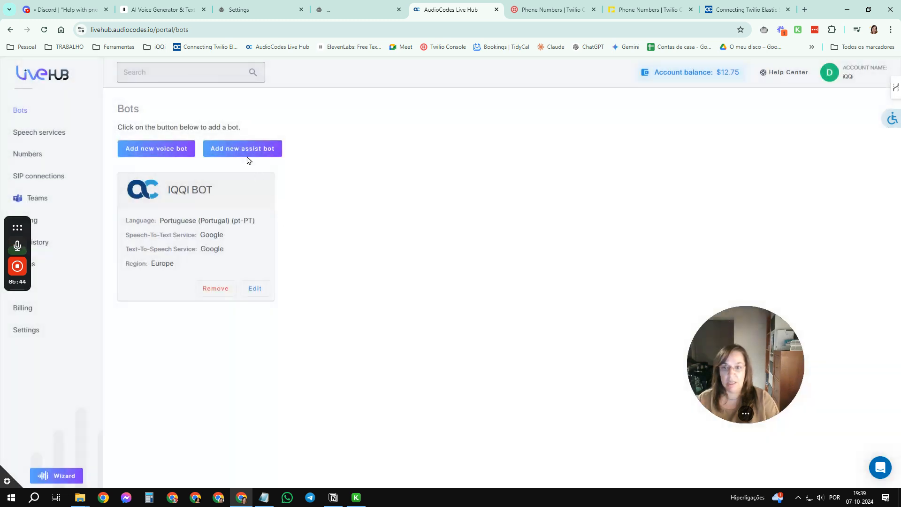
{"action": "left_click", "coordinate": [252, 291]}
Review IQQI BOT's speech settings, keeping Google text-to-speech, pt-PT language and pt-PT-Wavenet-B voice
{"action": "left_click", "coordinate": [284, 124]}
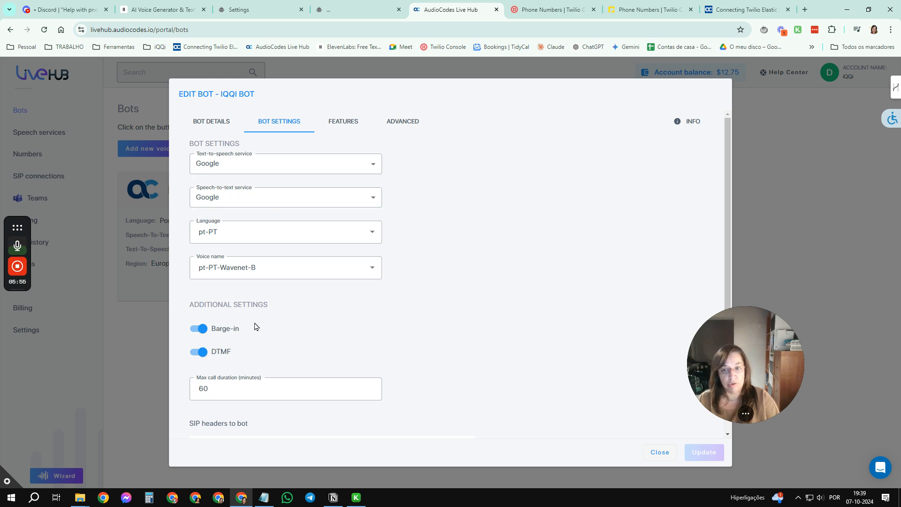
{"action": "left_click", "coordinate": [332, 173]}
{"action": "left_click", "coordinate": [332, 172]}
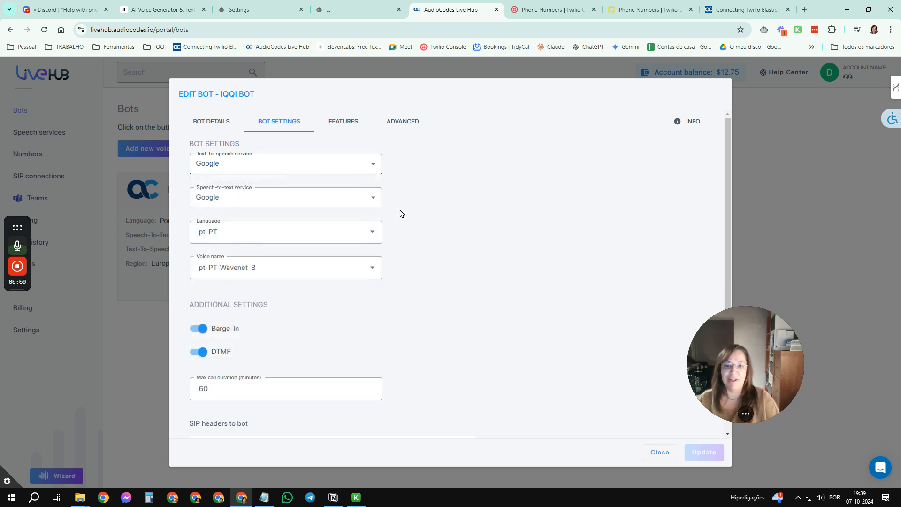
{"action": "left_click", "coordinate": [373, 233]}
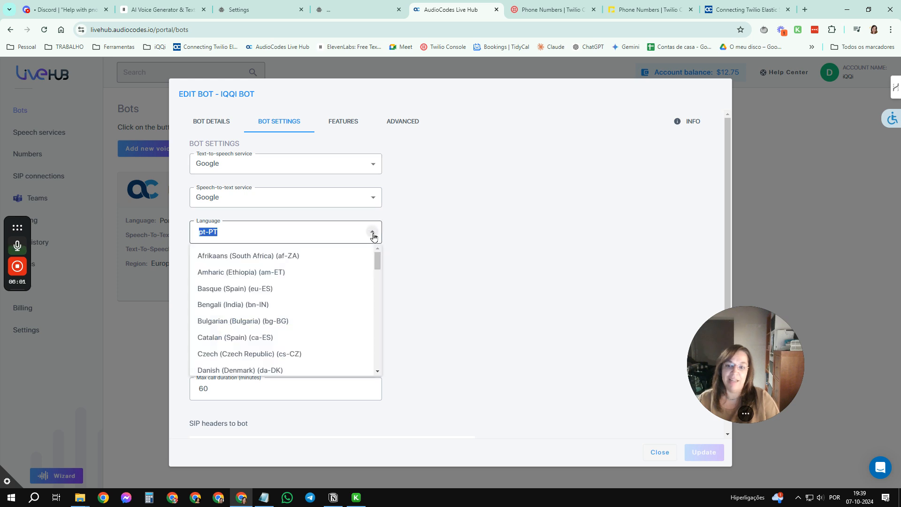
{"action": "left_click", "coordinate": [373, 234]}
{"action": "left_click", "coordinate": [372, 267]}
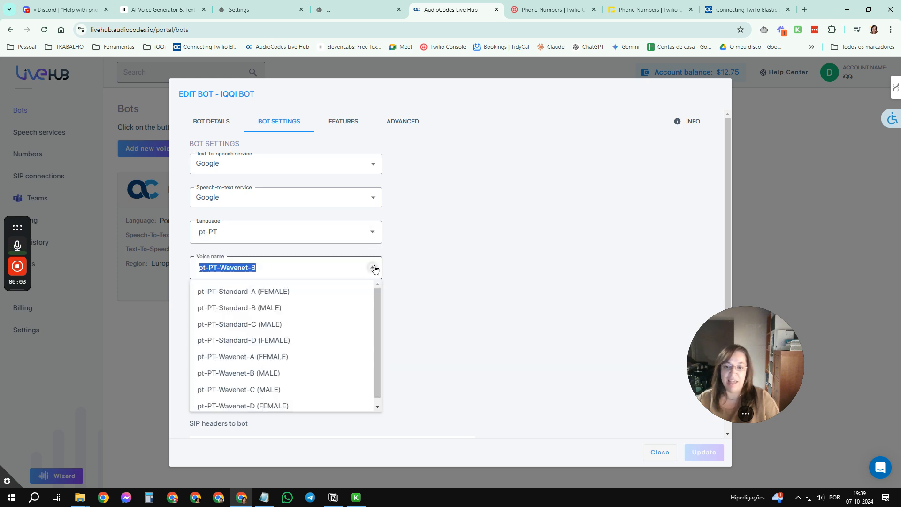
{"action": "left_click", "coordinate": [421, 304]}
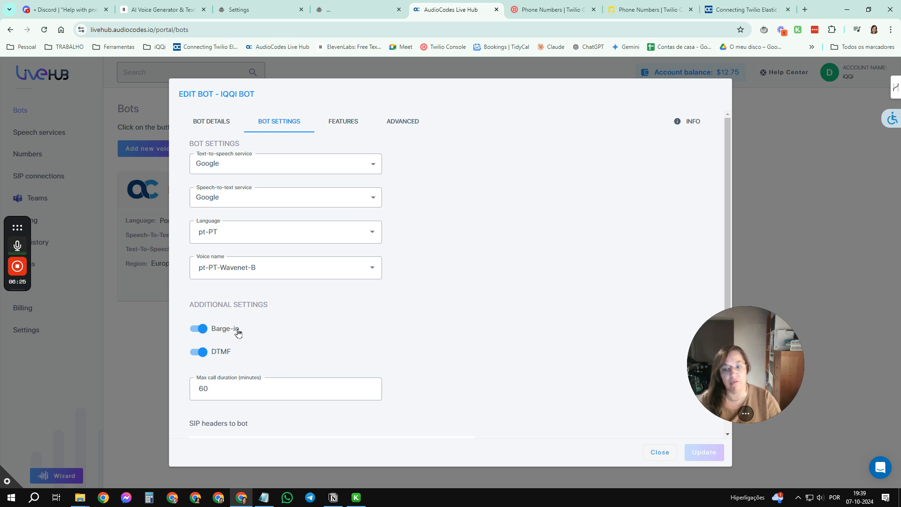
Toggle barge-in and DTMF off and back on, then close the editor without saving
{"action": "left_click", "coordinate": [194, 332]}
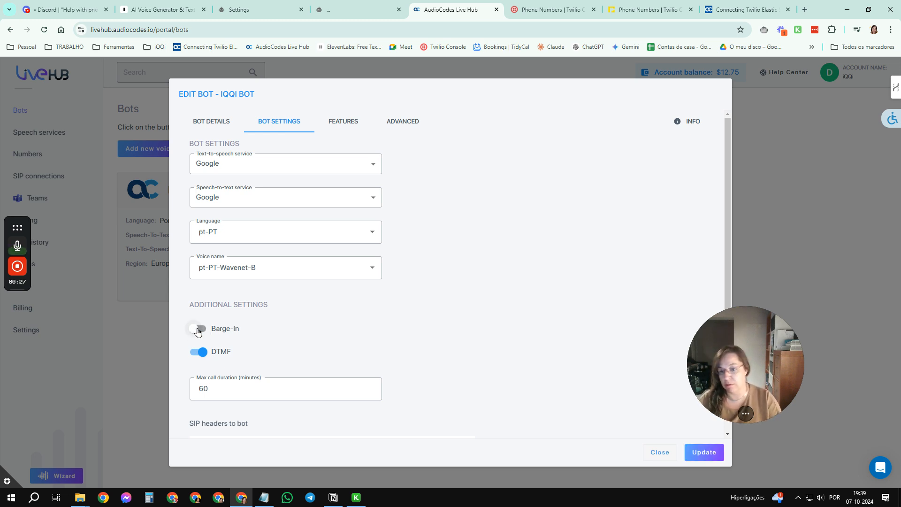
{"action": "left_click", "coordinate": [194, 330]}
{"action": "left_click", "coordinate": [196, 354]}
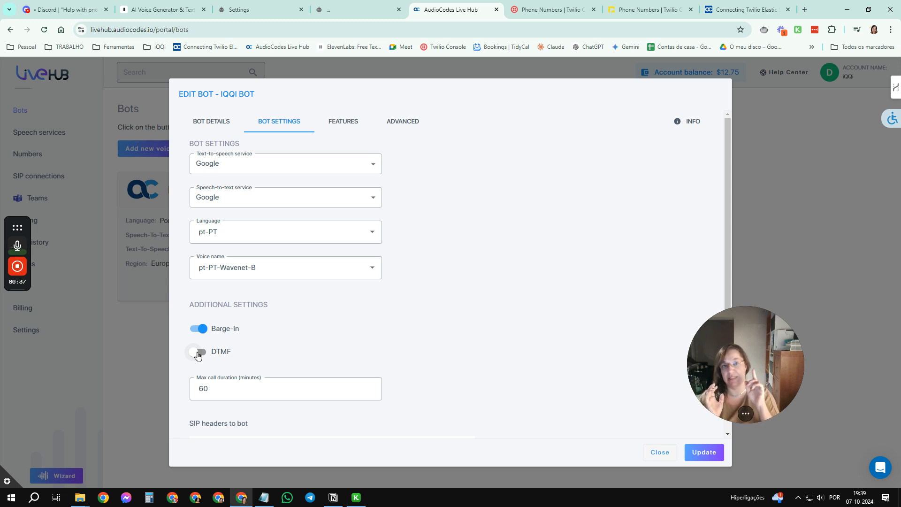
{"action": "left_click", "coordinate": [197, 353]}
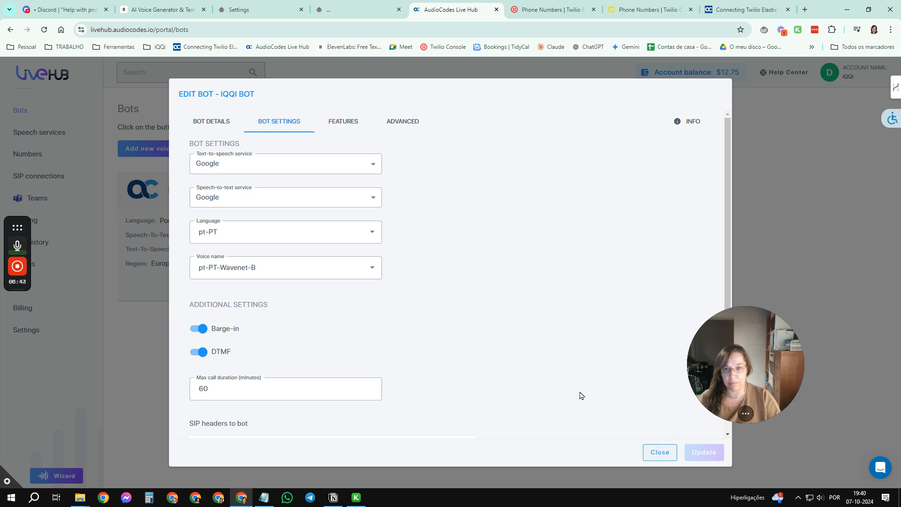
{"action": "left_click", "coordinate": [656, 456]}
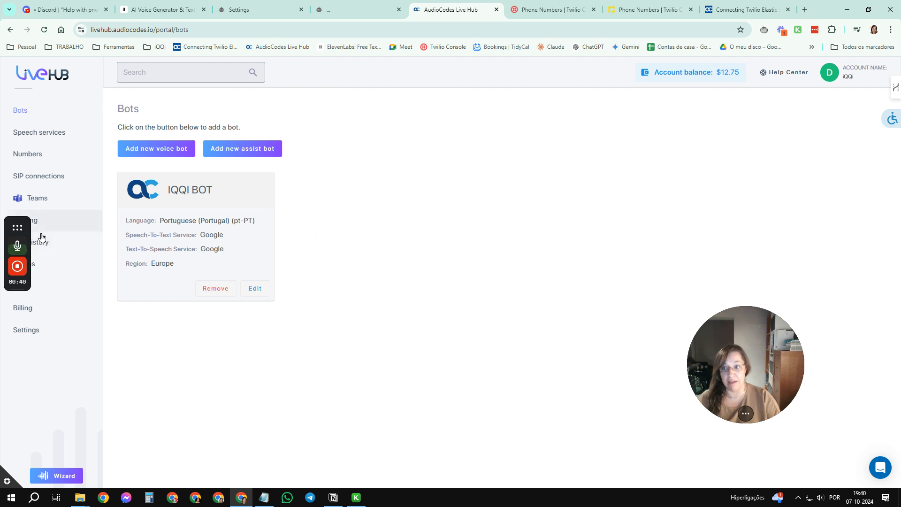
Go to the Routing Rules page from the sidebar
{"action": "mouse_move", "coordinate": [21, 250]}
{"action": "left_click_drag", "start_coordinate": [14, 228], "coordinate": [81, 264]}
{"action": "left_click", "coordinate": [25, 222]}
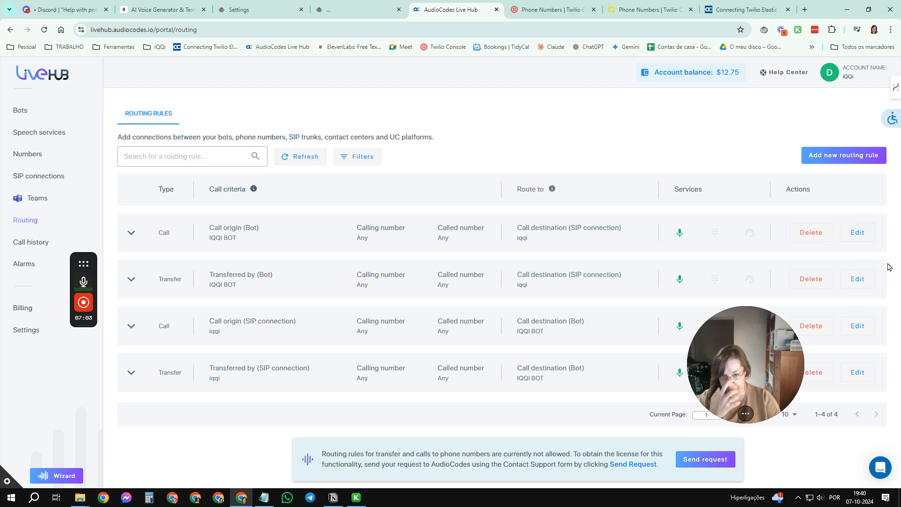
Inspect the third routing rule, keeping type Call and call origin iqqi, and cancel unchanged
{"action": "left_click", "coordinate": [858, 326]}
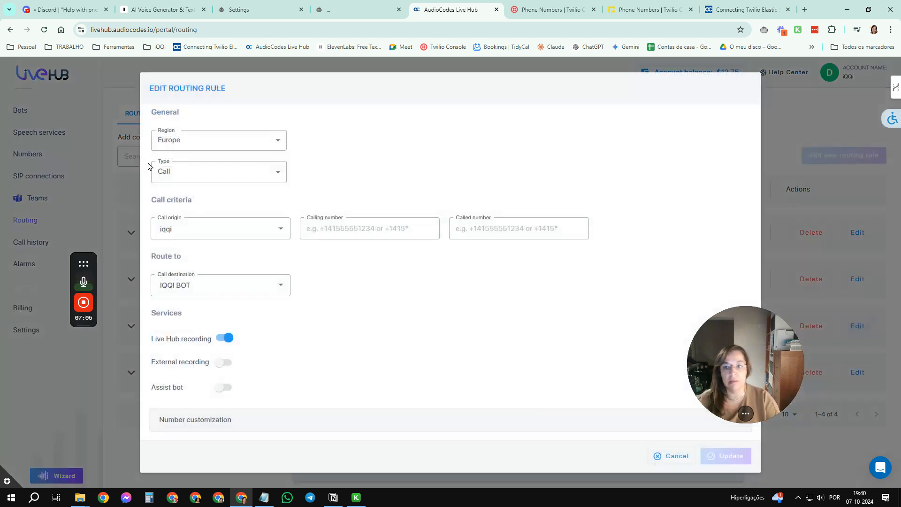
{"action": "left_click", "coordinate": [217, 176]}
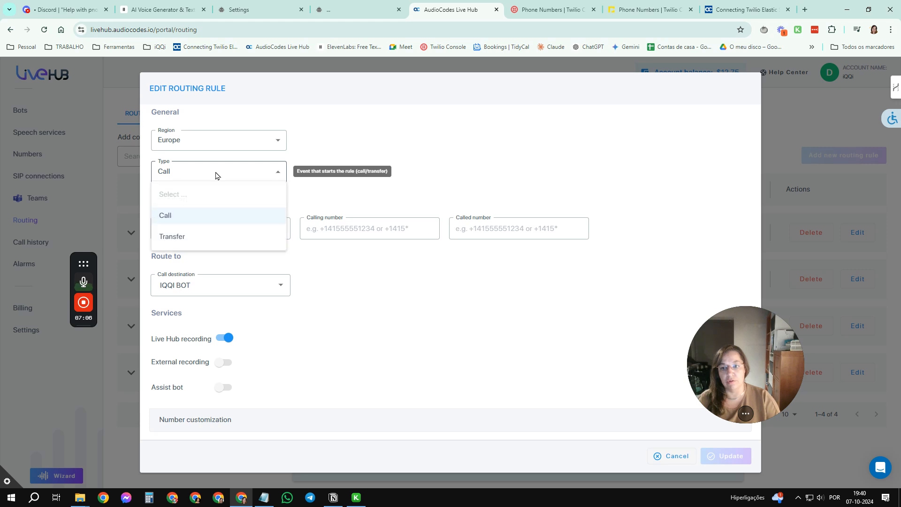
{"action": "left_click", "coordinate": [239, 144]}
{"action": "left_click", "coordinate": [229, 177]}
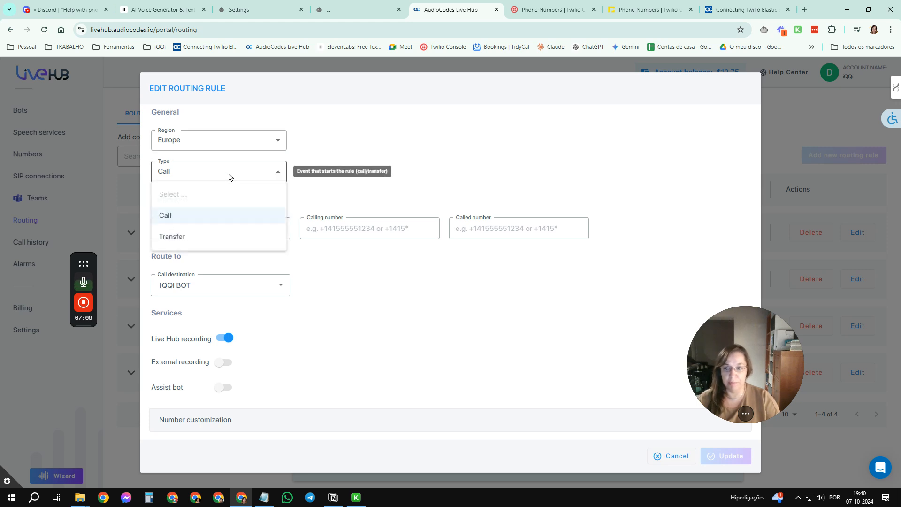
{"action": "left_click", "coordinate": [277, 144]}
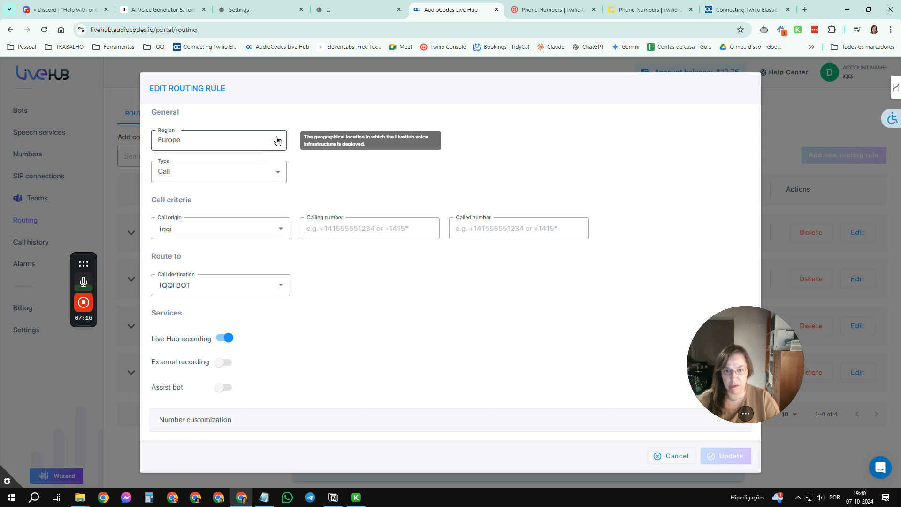
{"action": "left_click", "coordinate": [278, 173]}
{"action": "left_click", "coordinate": [270, 223]}
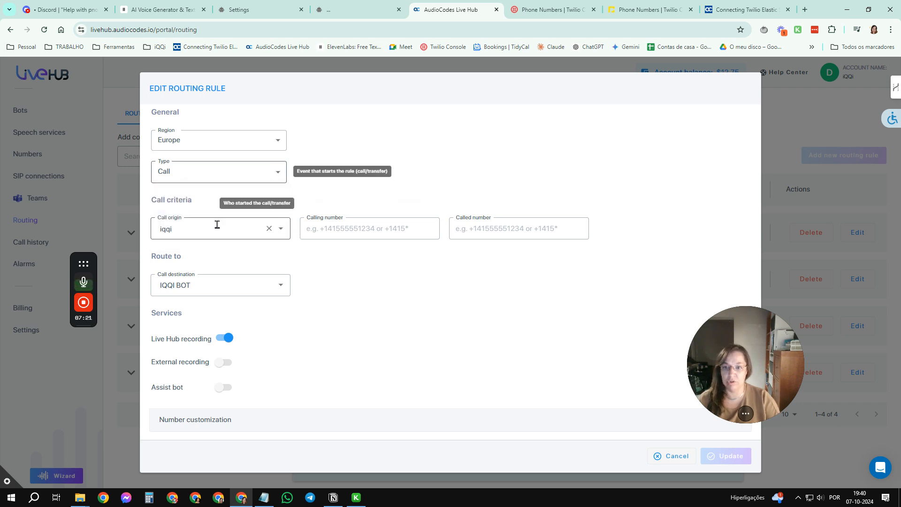
{"action": "left_click", "coordinate": [280, 231]}
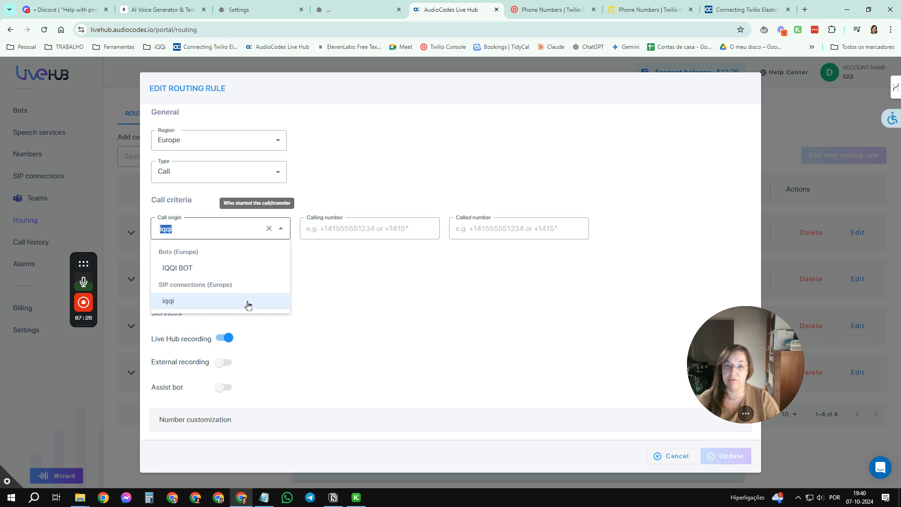
{"action": "left_click", "coordinate": [359, 287]}
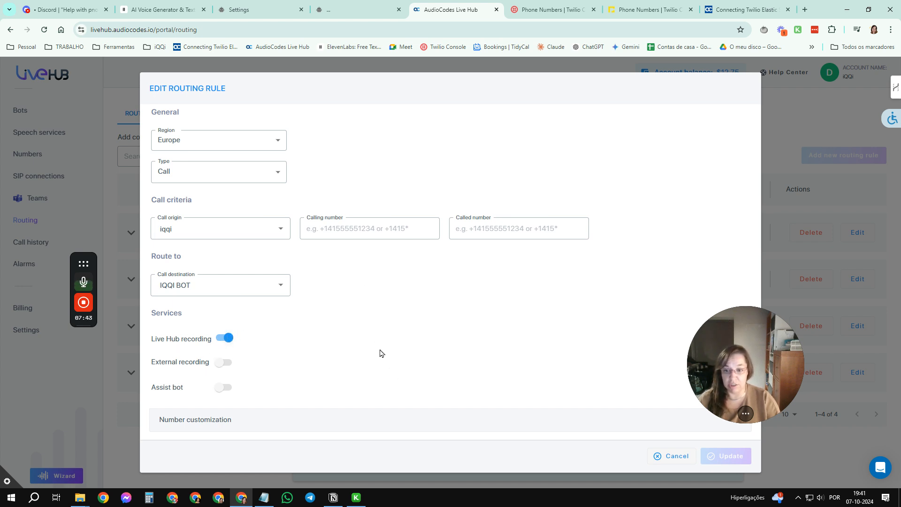
{"action": "left_click", "coordinate": [665, 460]}
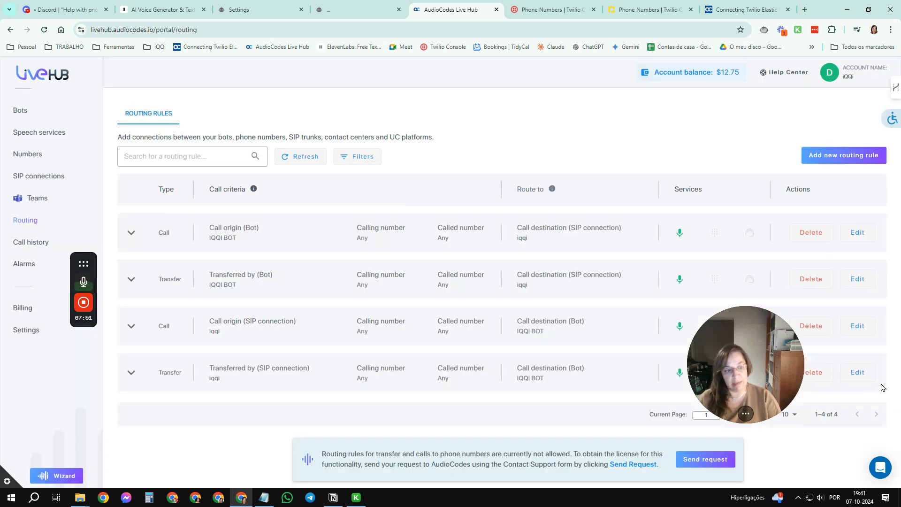
{"action": "left_click", "coordinate": [857, 372]}
{"action": "left_click", "coordinate": [277, 172]}
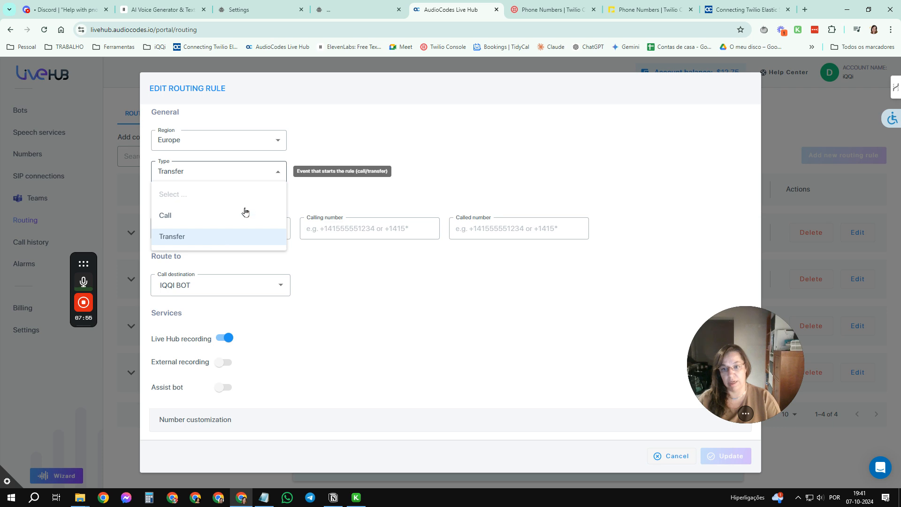
{"action": "left_click", "coordinate": [252, 239]}
{"action": "left_click", "coordinate": [272, 231]}
{"action": "left_click", "coordinate": [212, 304]}
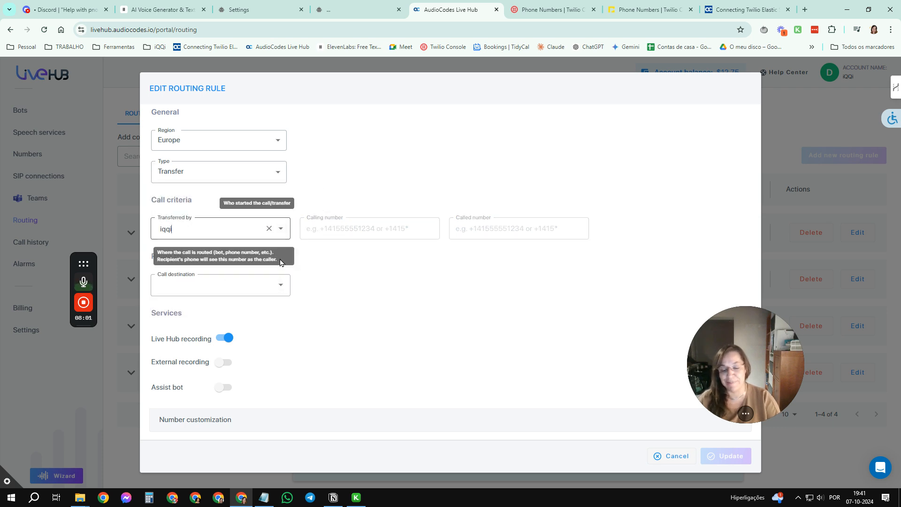
{"action": "left_click", "coordinate": [281, 285]}
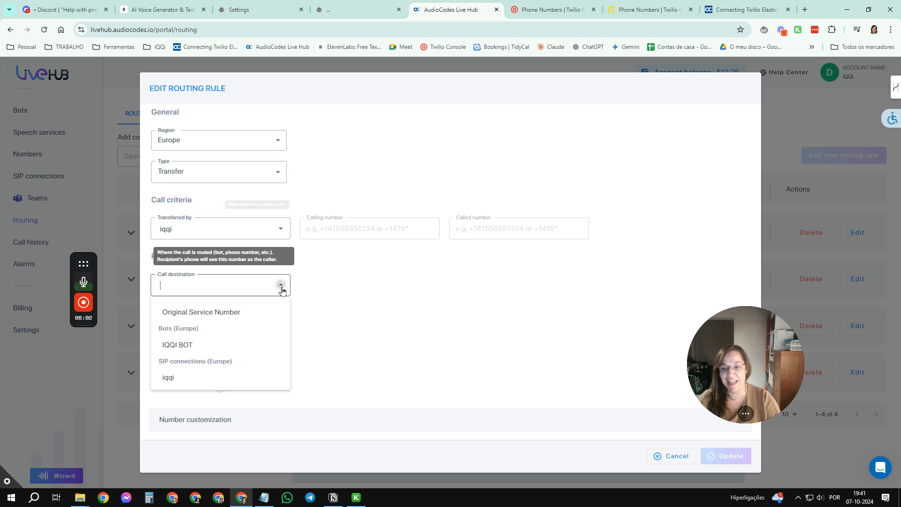
{"action": "left_click", "coordinate": [223, 346]}
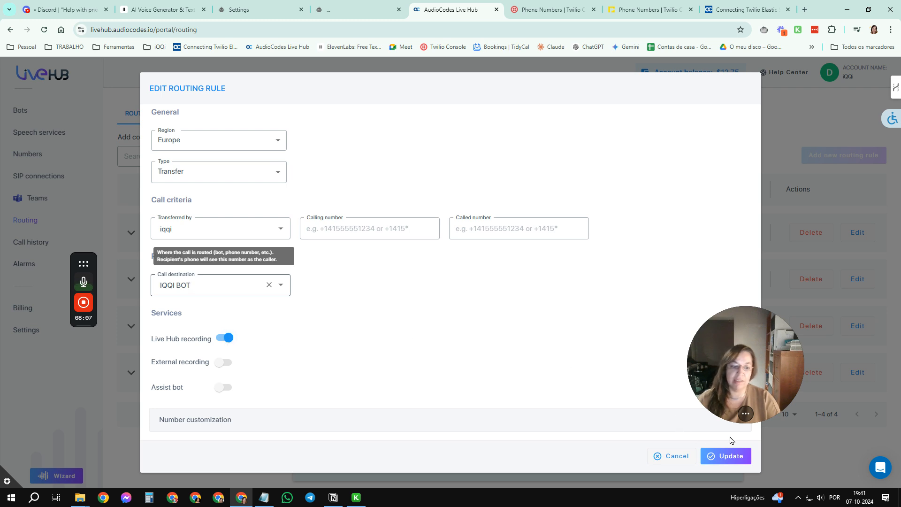
{"action": "left_click", "coordinate": [672, 456]}
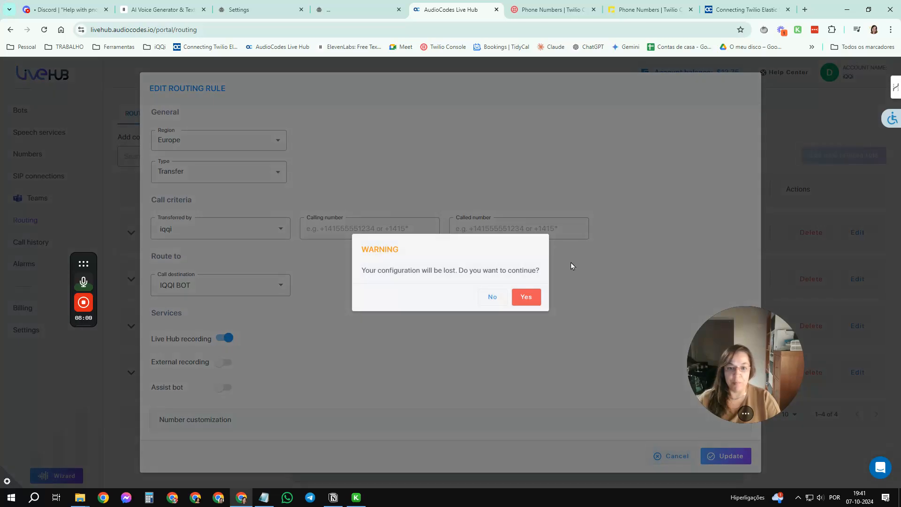
{"action": "left_click", "coordinate": [526, 296]}
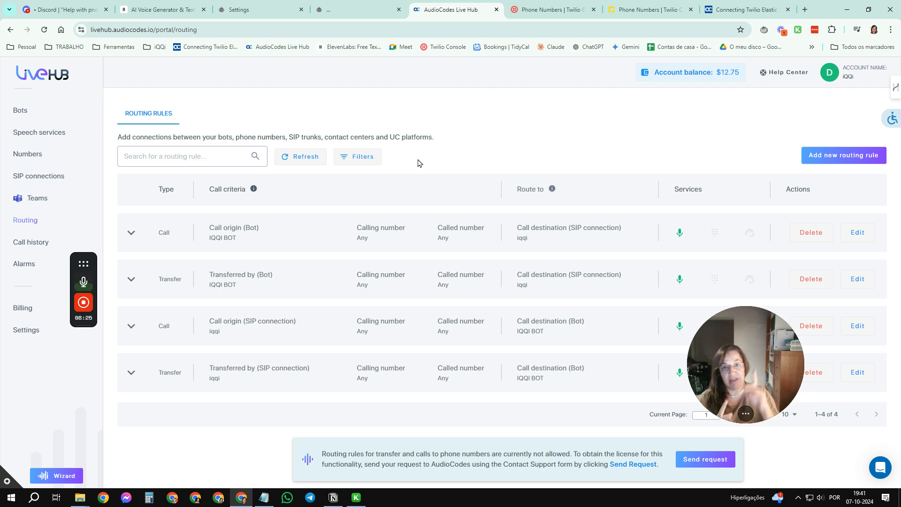
In ChatbotBuilder AI Settings, start connecting the Voice channel with AudioCodes as provider
{"action": "left_click", "coordinate": [234, 7]}
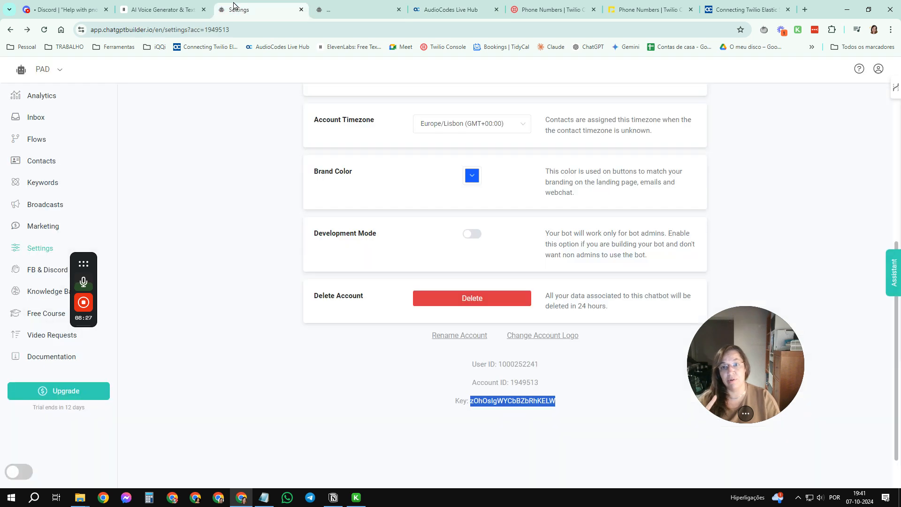
{"action": "scroll", "coordinate": [213, 276], "scroll_direction": "up", "scroll_amount": 6}
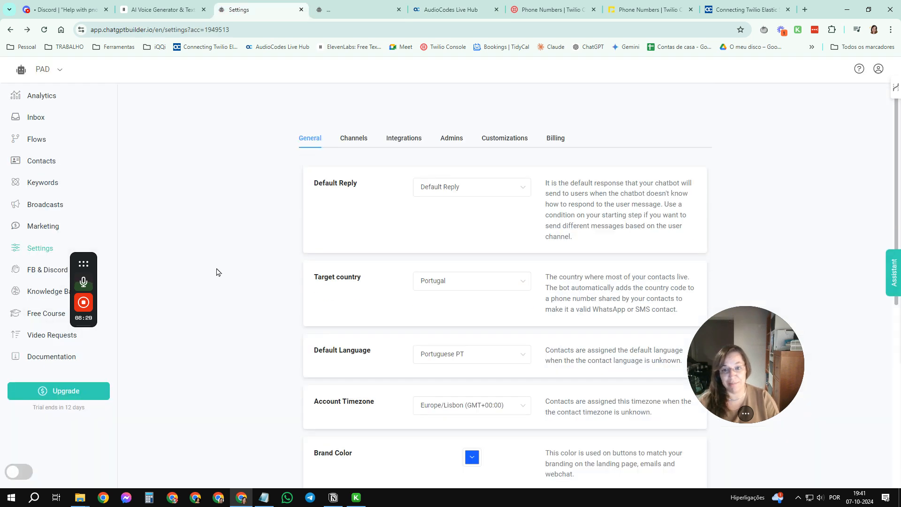
{"action": "left_click", "coordinate": [351, 139]}
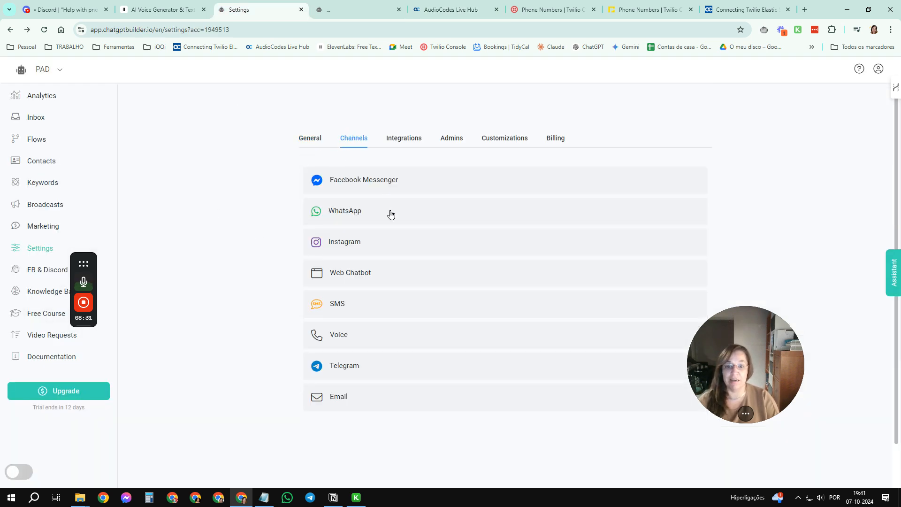
{"action": "left_click", "coordinate": [372, 349]}
{"action": "left_click", "coordinate": [461, 384]}
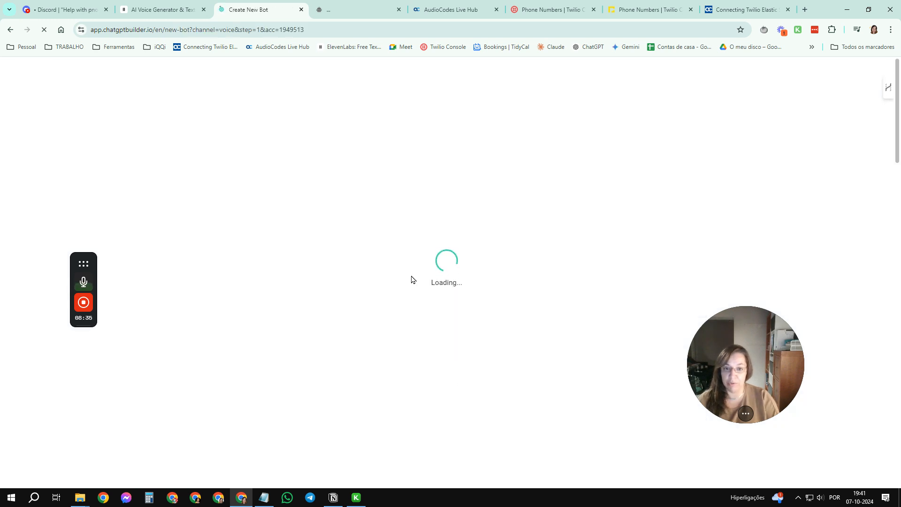
{"action": "left_click", "coordinate": [464, 142]}
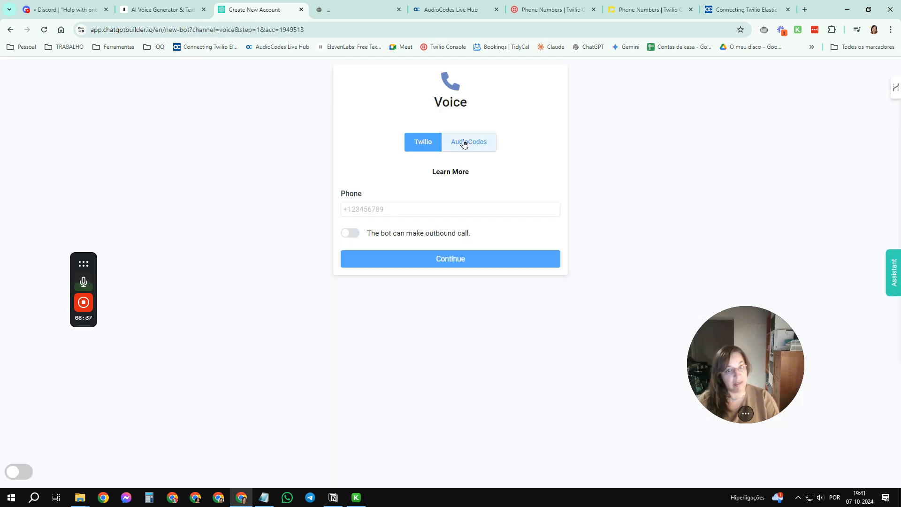
{"action": "left_click", "coordinate": [352, 210]}
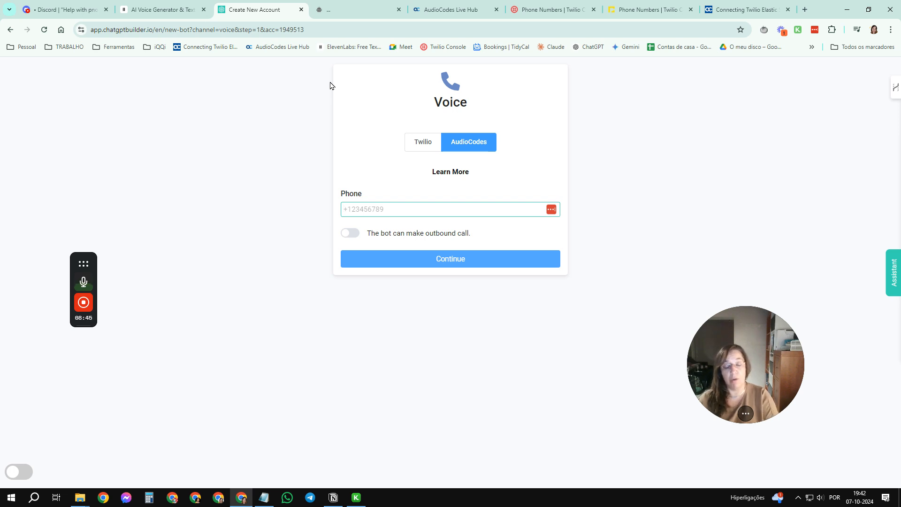
Return to Settings, reopen the Voice channel details, then go to the Flows list
{"action": "left_click", "coordinate": [10, 29]}
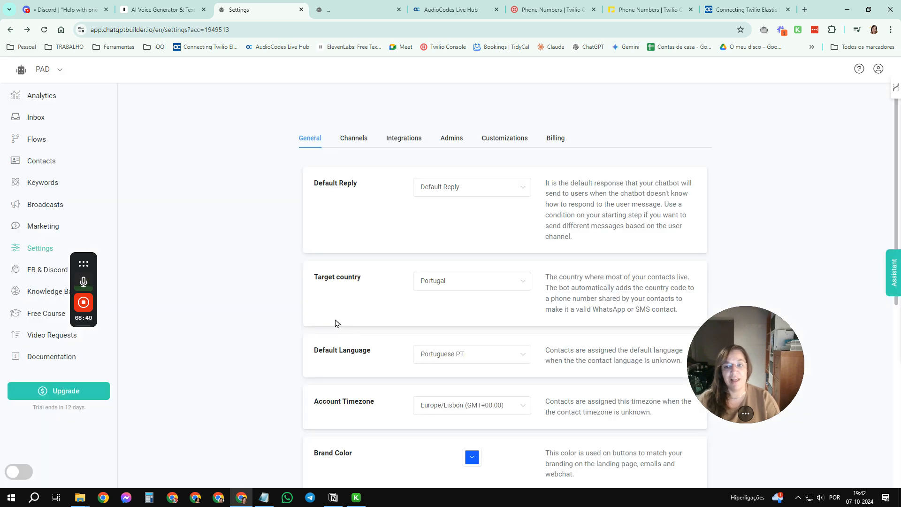
{"action": "left_click", "coordinate": [360, 141]}
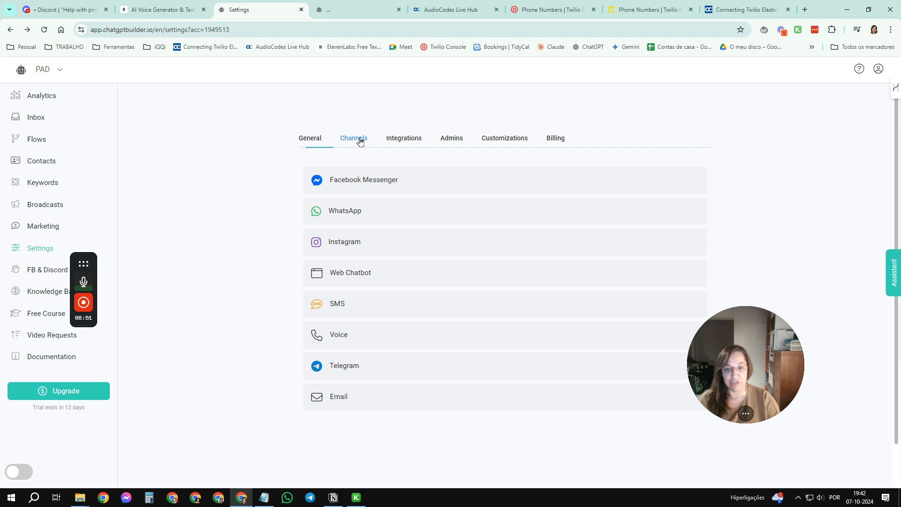
{"action": "left_click", "coordinate": [331, 335]}
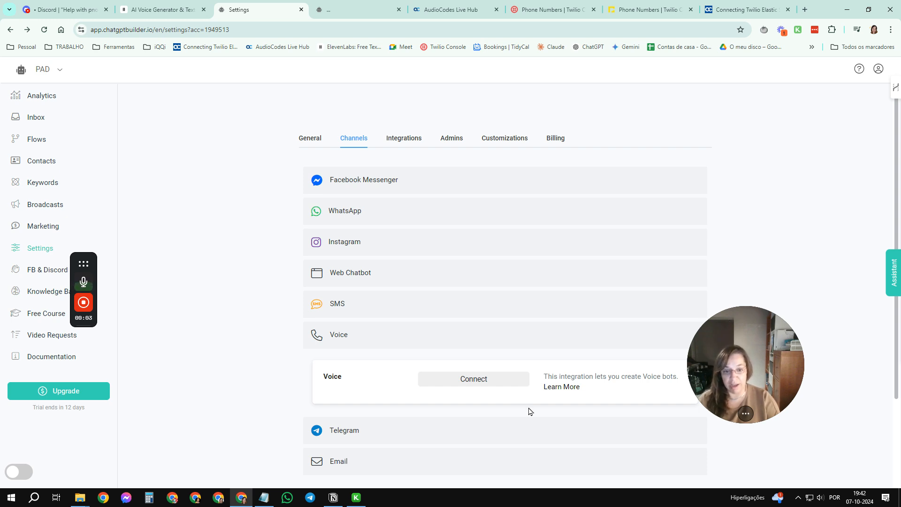
{"action": "left_click", "coordinate": [45, 143]}
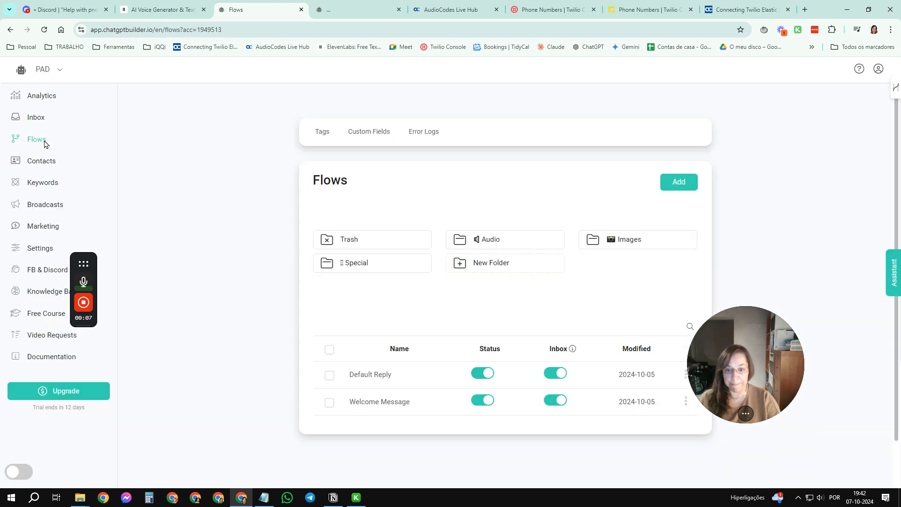